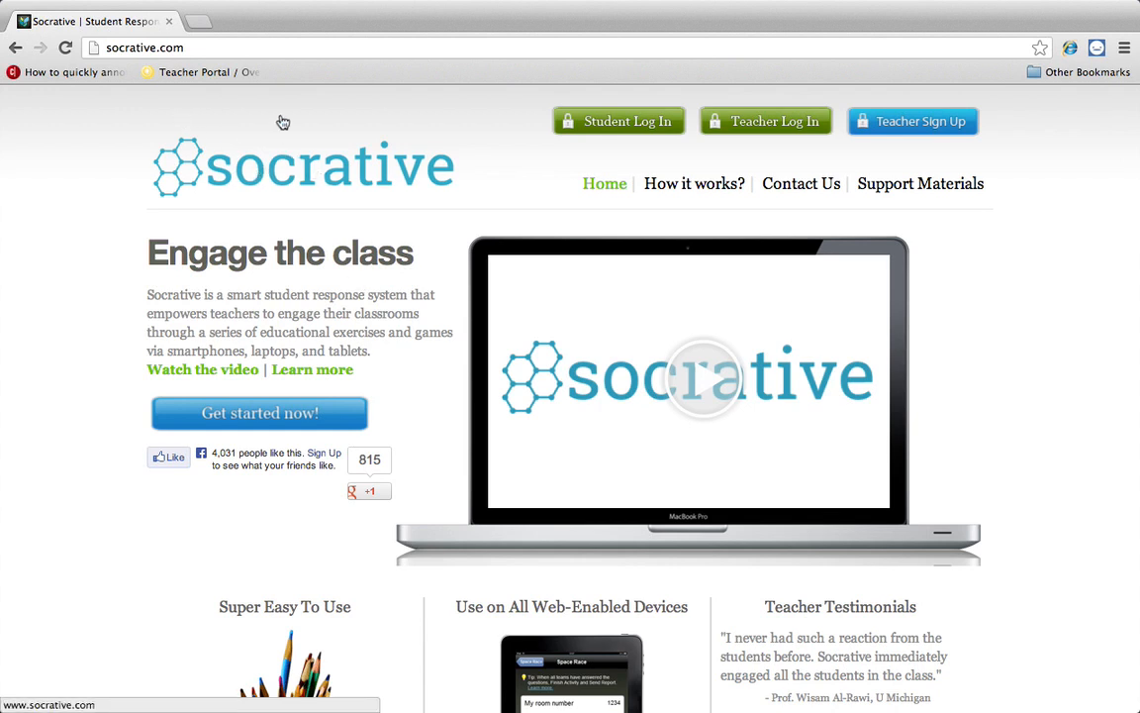
- Go from the socrative.com homepage to the Teacher Log In page
left_click(281, 48)
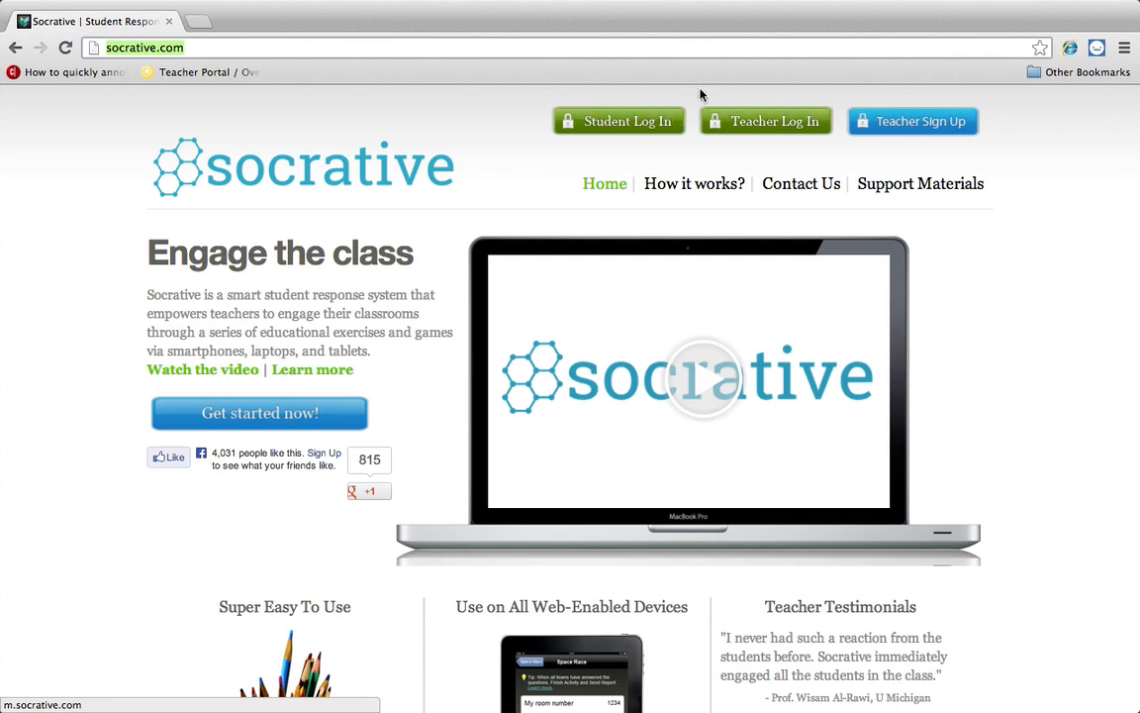
left_click(783, 133)
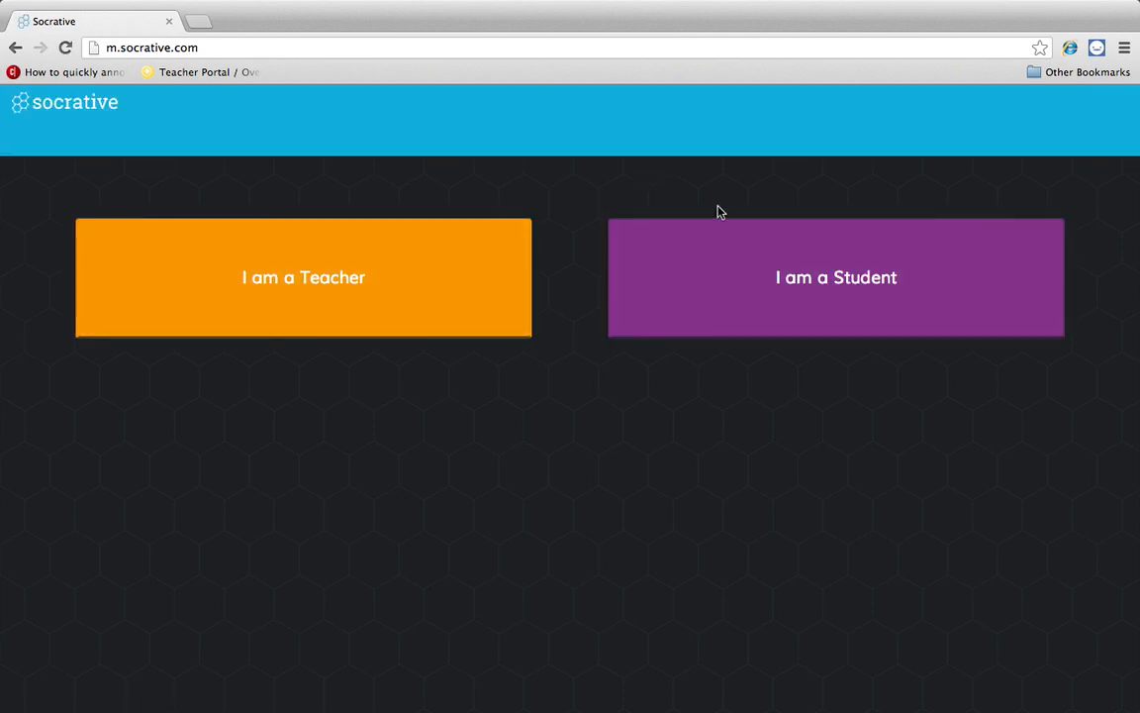
- Sign in as a teacher using the account e-mail and password
left_click(392, 281)
left_click(462, 230)
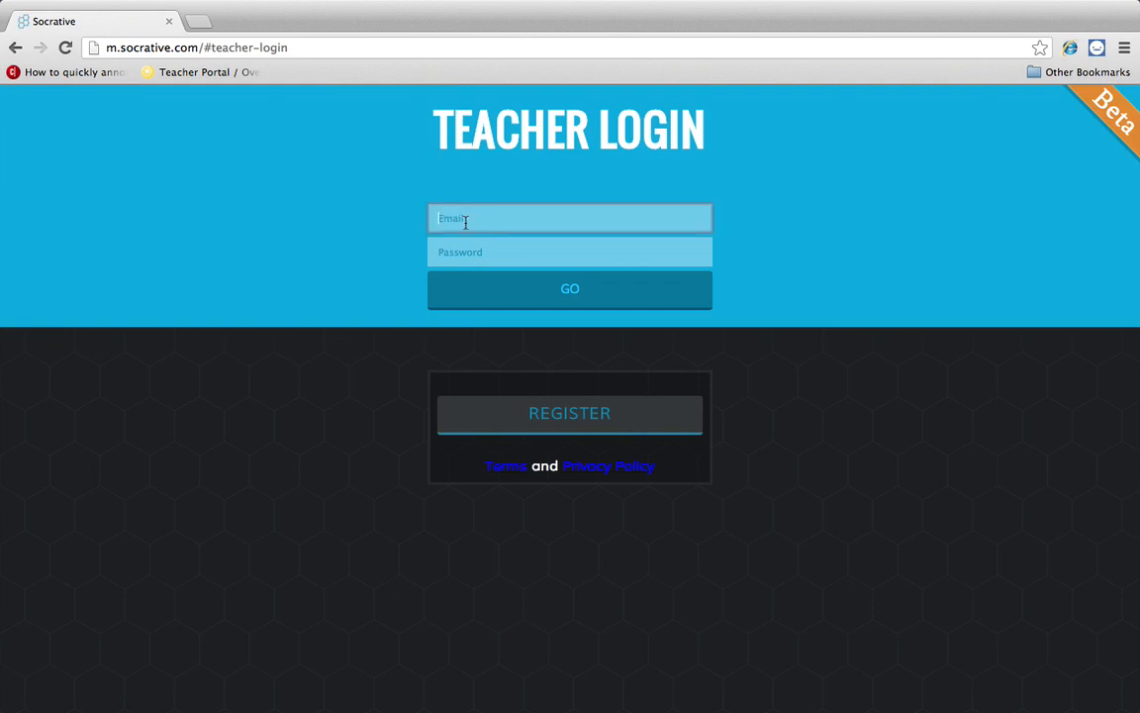
key("Tab")
type("********")
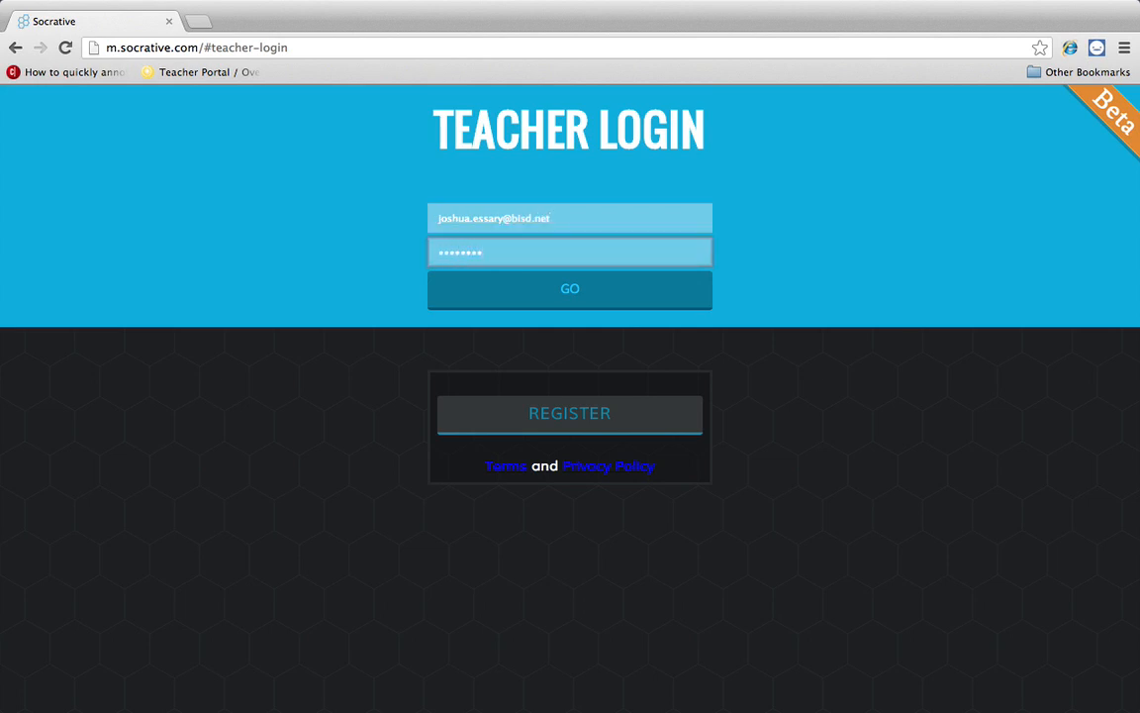
left_click(540, 298)
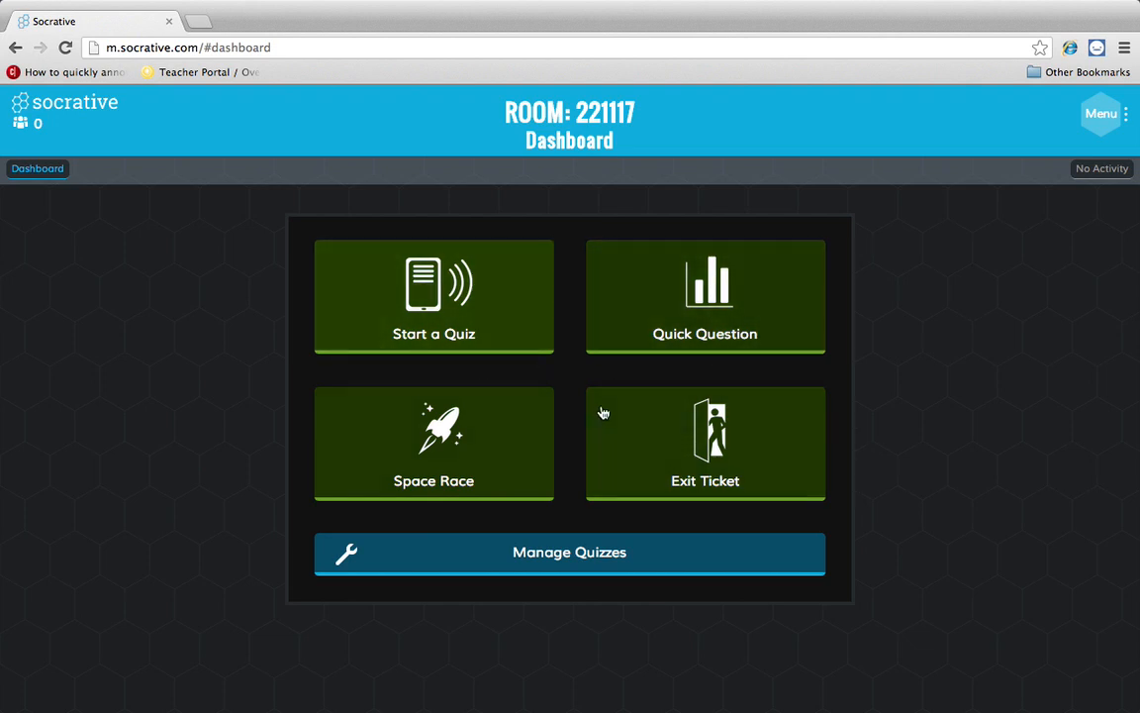
- Create a new quiz named 'Quiz 1' and add a True/False question
left_click(556, 558)
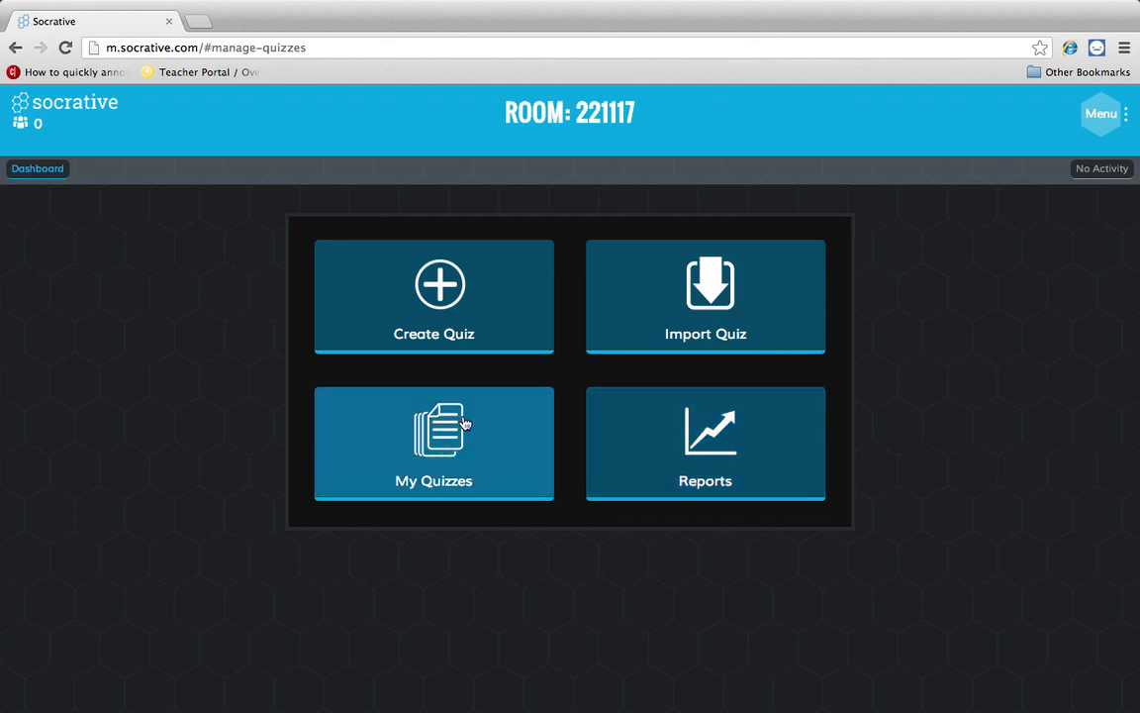
left_click(438, 290)
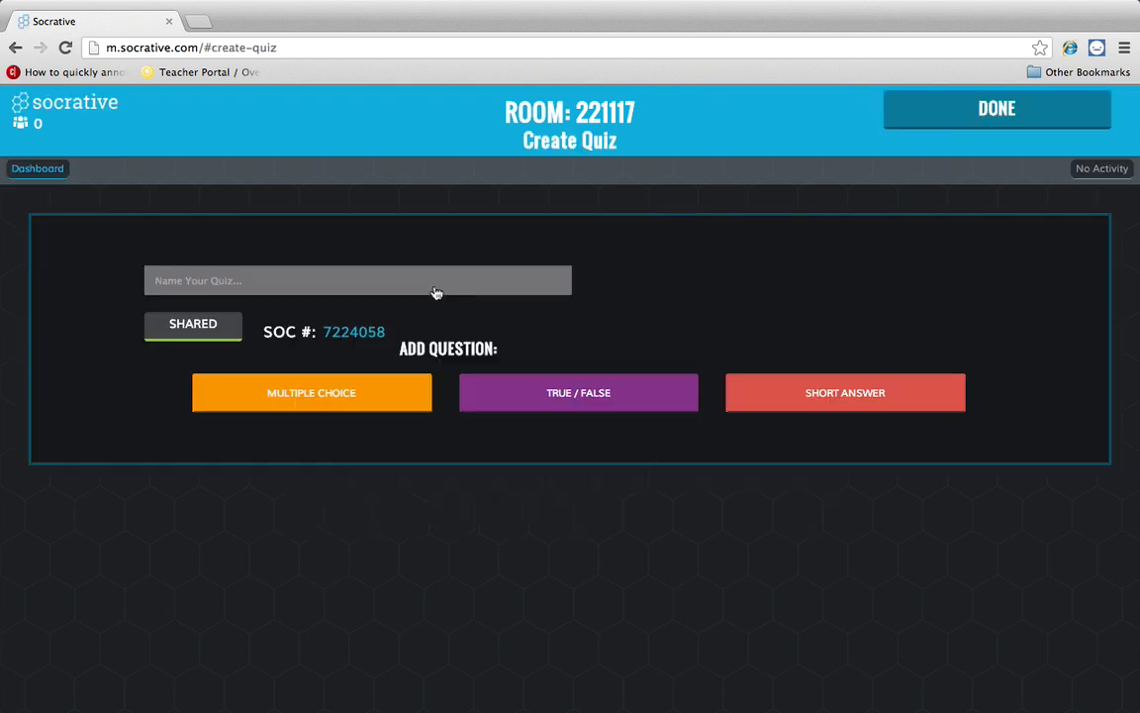
left_click(428, 280)
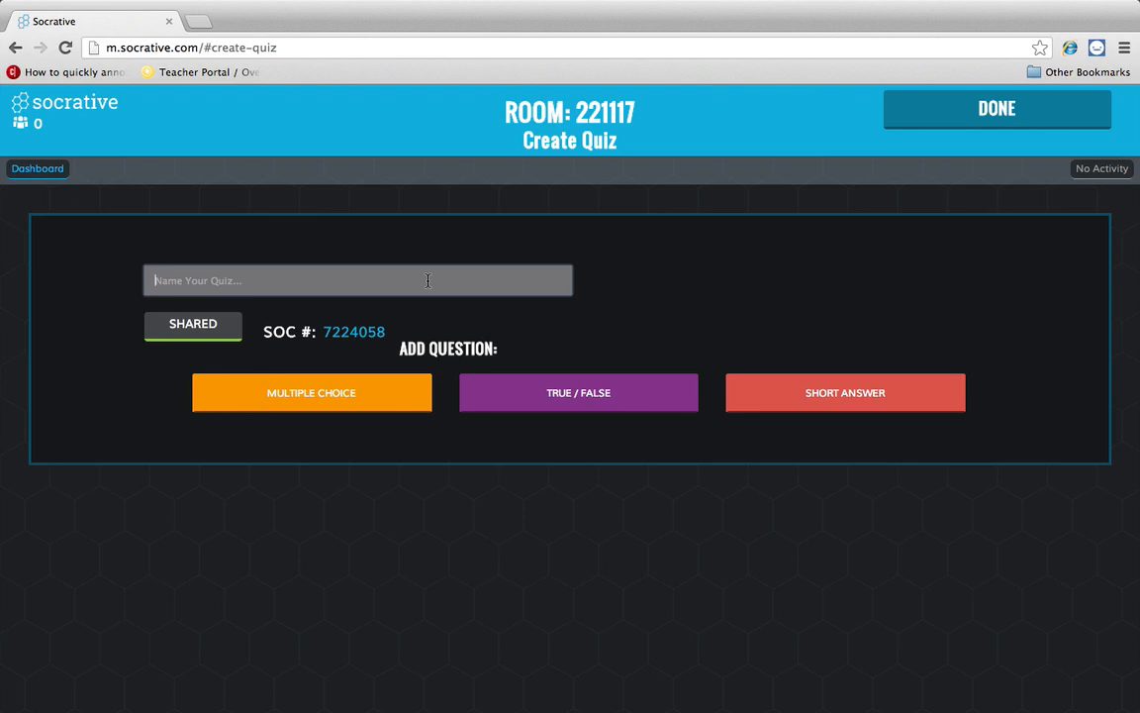
type("Quiz 1")
left_click(535, 407)
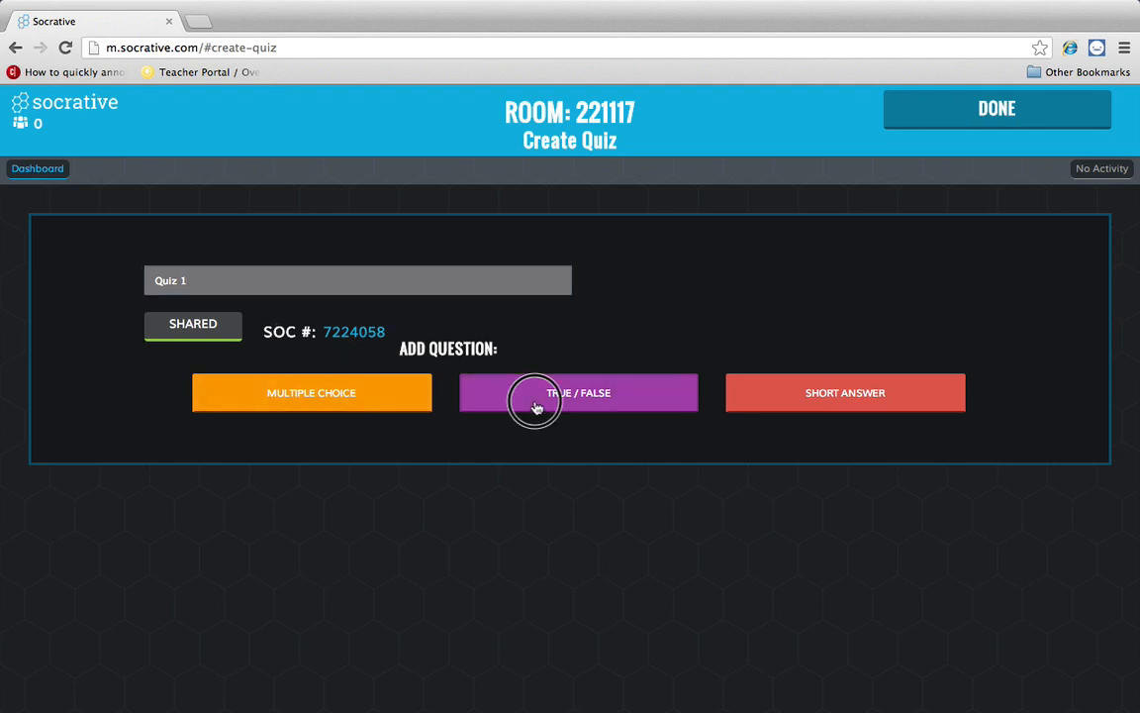
- Enter the question 'This is class is amazing!' and mark True as correct
scroll(448, 383, "up", 3)
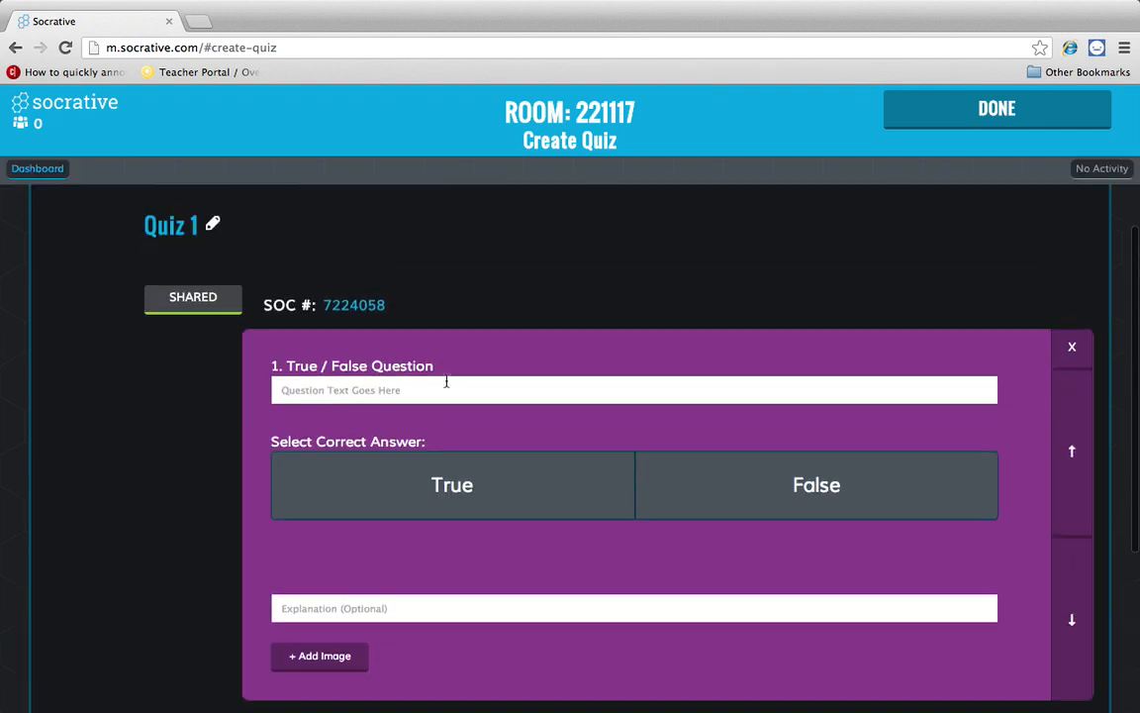
scroll(447, 383, "up", 1)
left_click(435, 415)
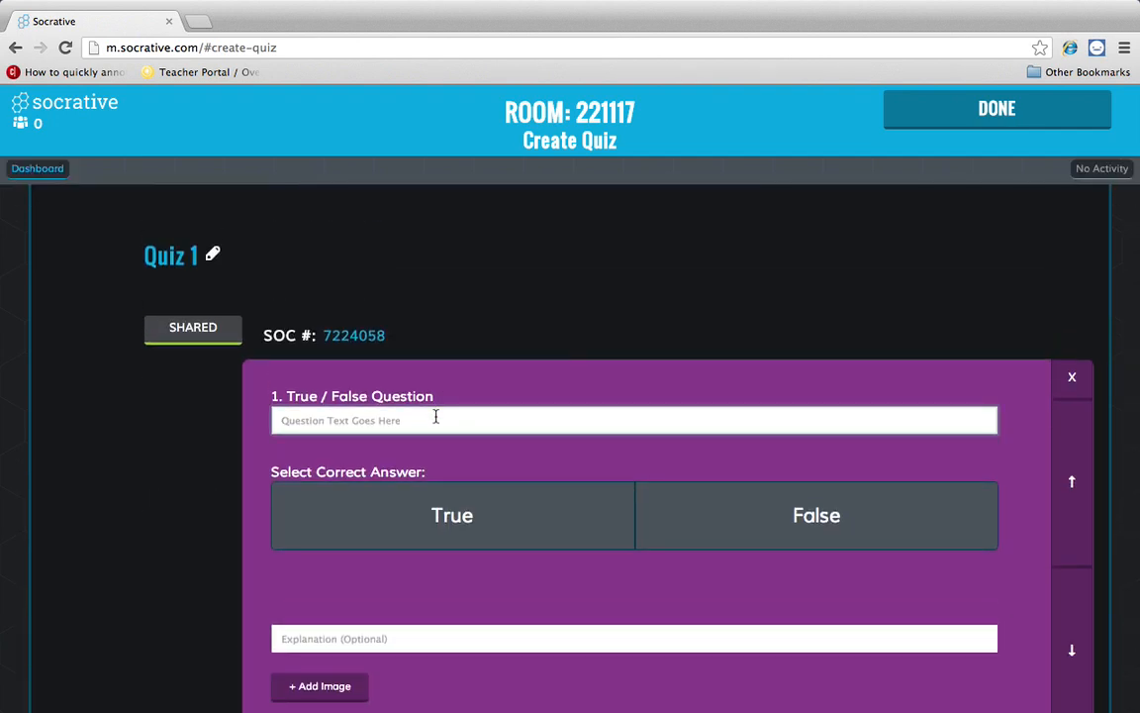
type("Thi")
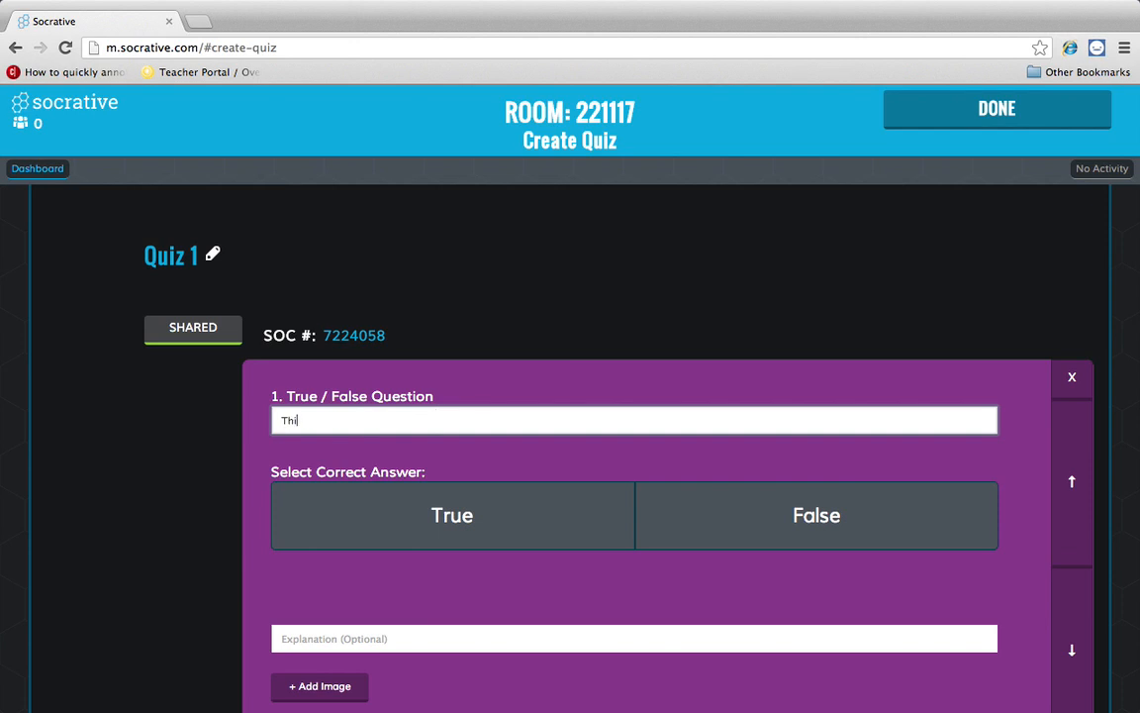
type("s is class is amazing!")
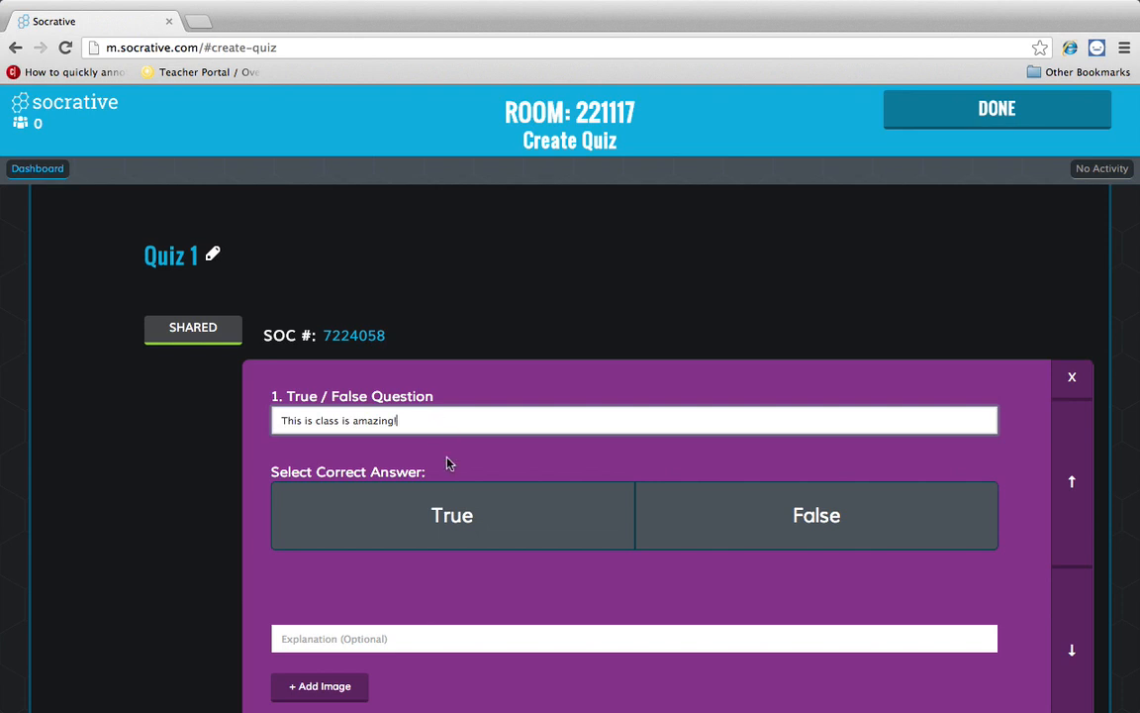
left_click(458, 518)
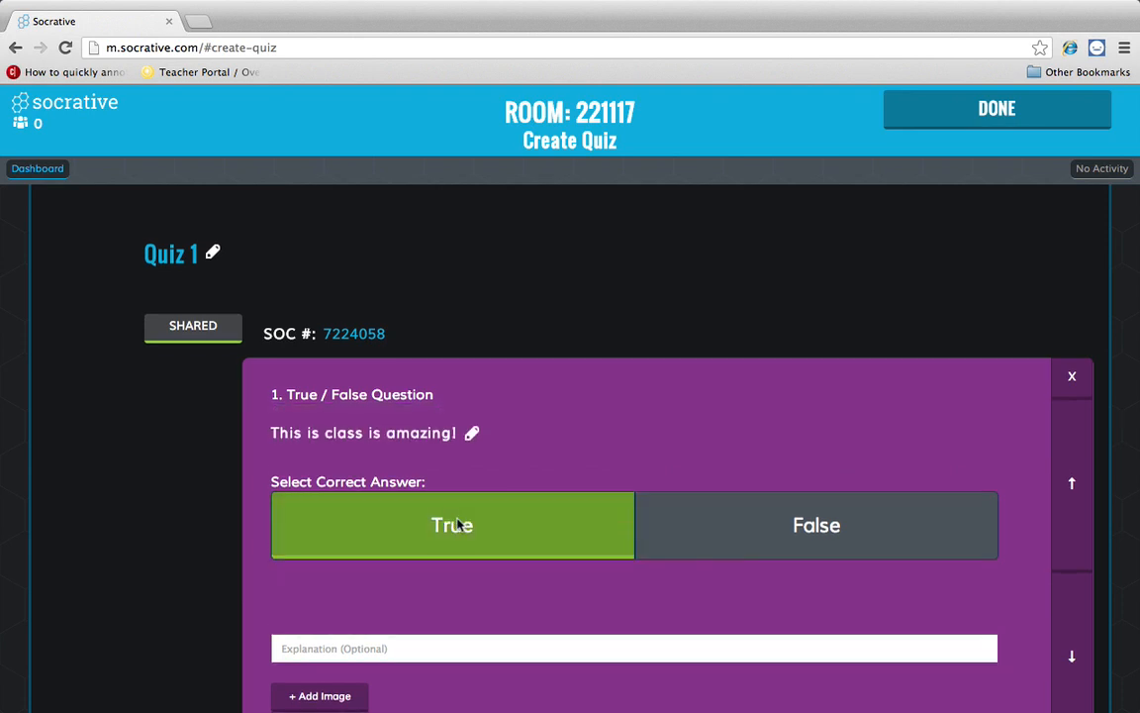
- Add the explanation 'Is this class really amazing.' to the question
scroll(458, 524, "down", 2)
left_click(446, 560)
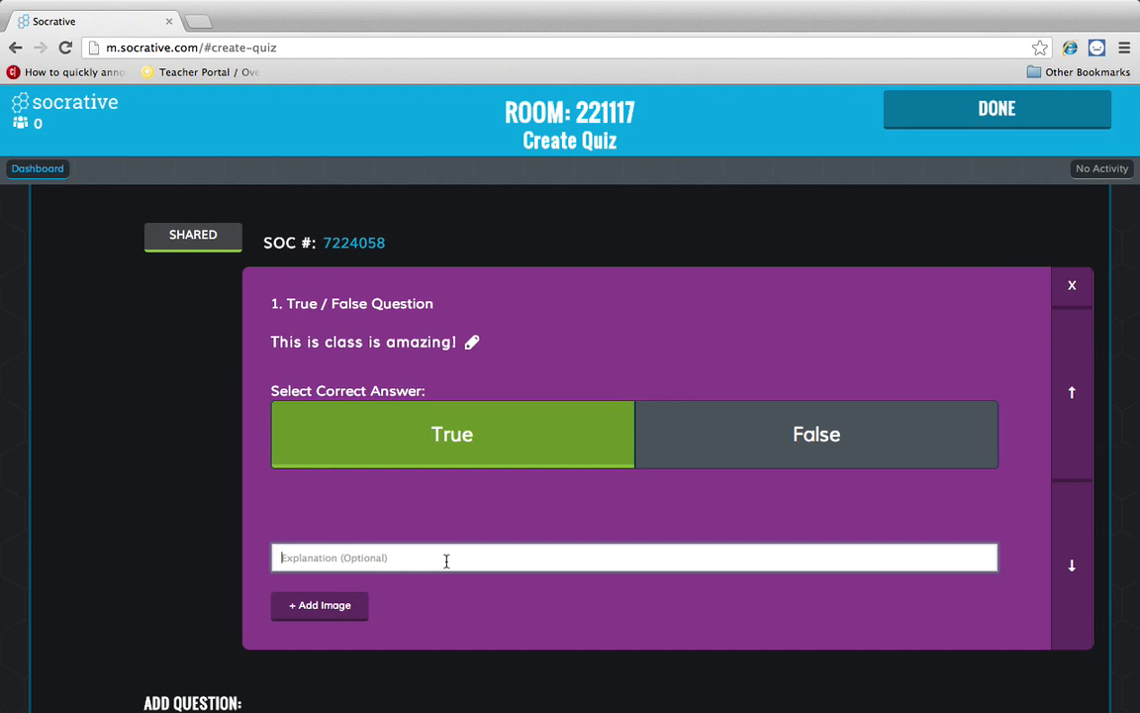
type("Is this class")
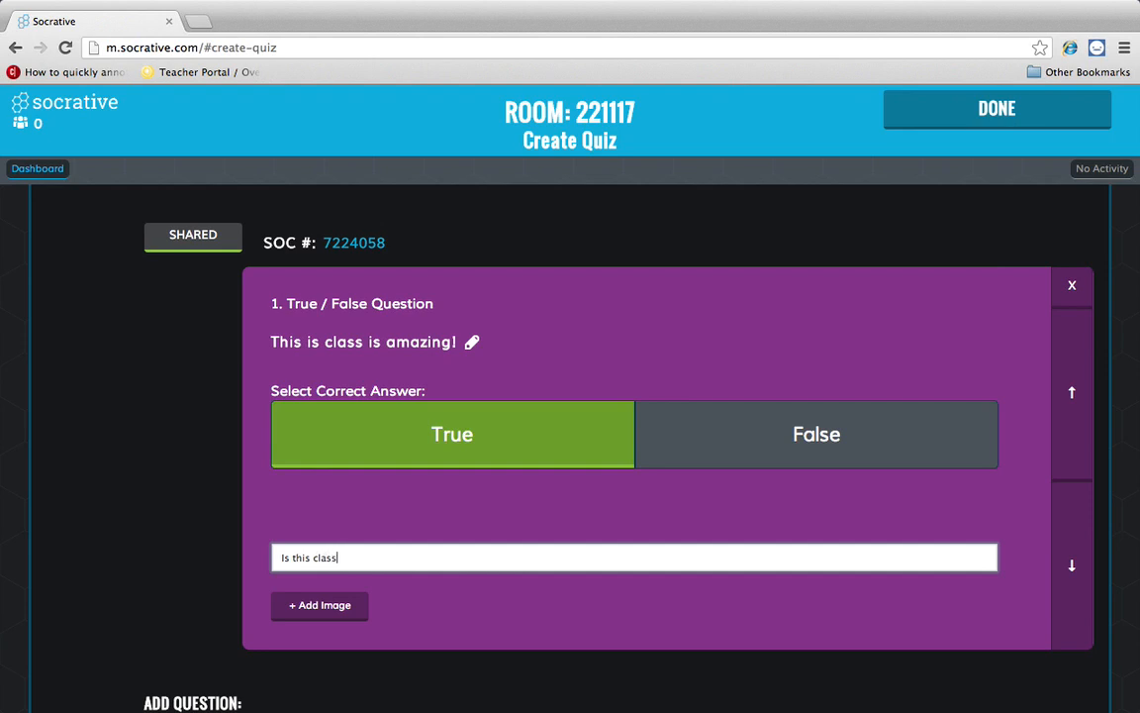
type(" really amazing.")
scroll(497, 542, "down", 2)
scroll(498, 542, "up", 1)
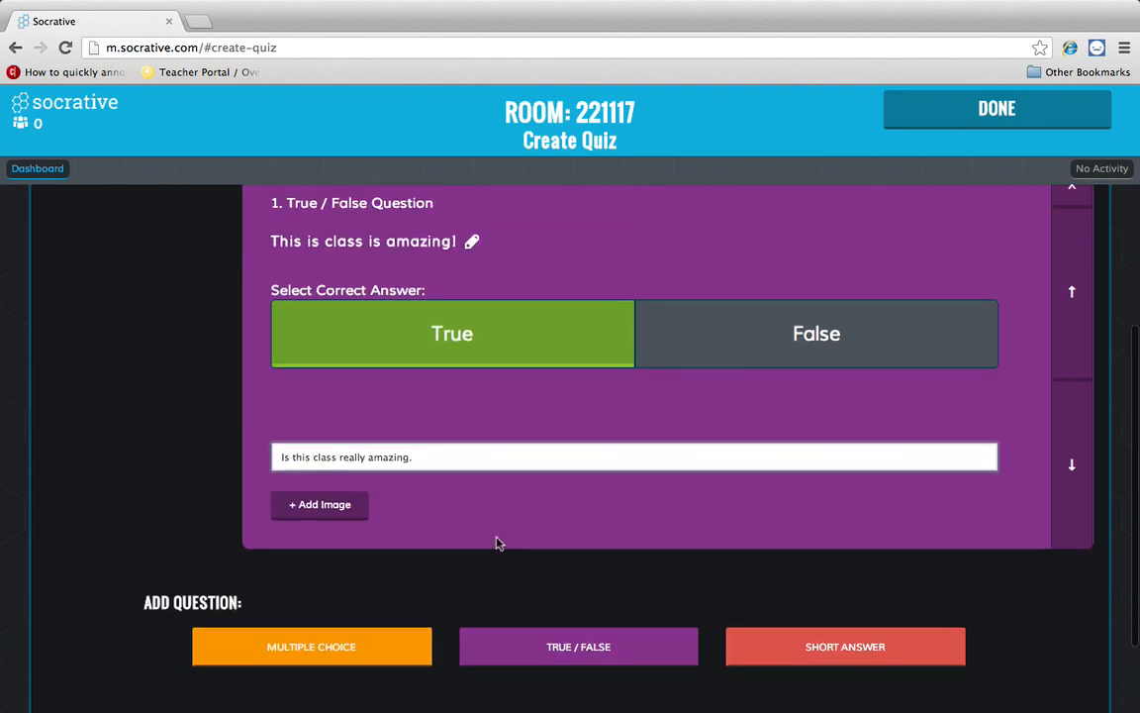
left_click(342, 507)
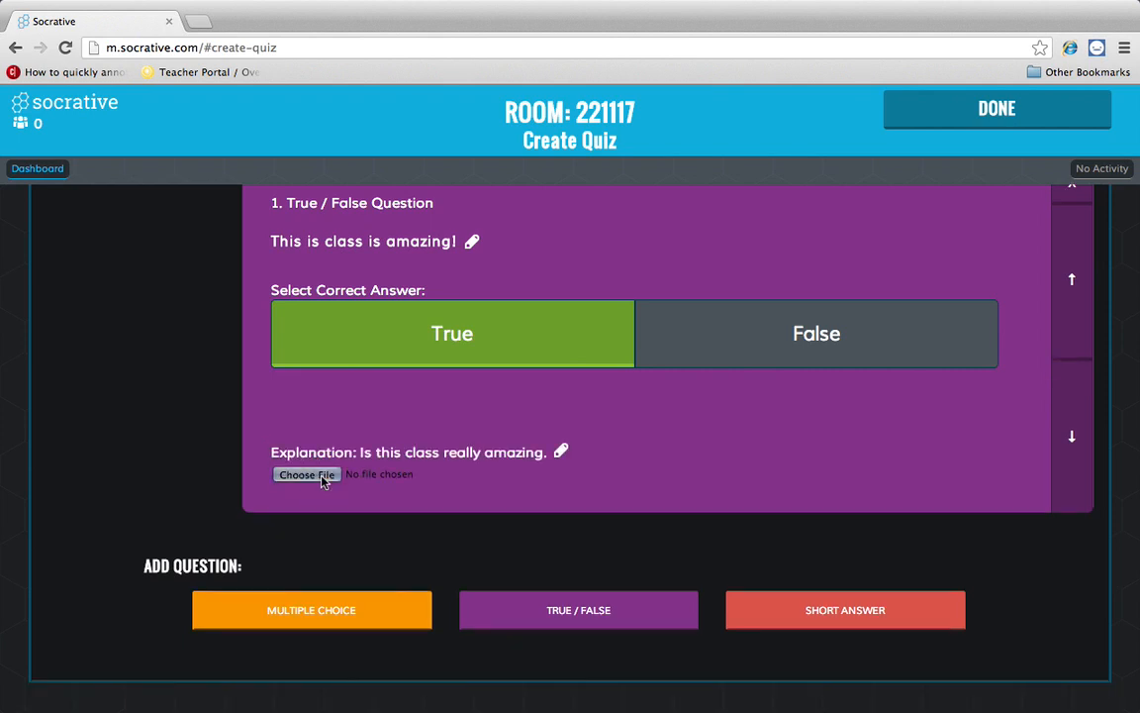
- Upload copy.jpg from the Desktop's Quiz Images folder as the question's image
left_click(307, 475)
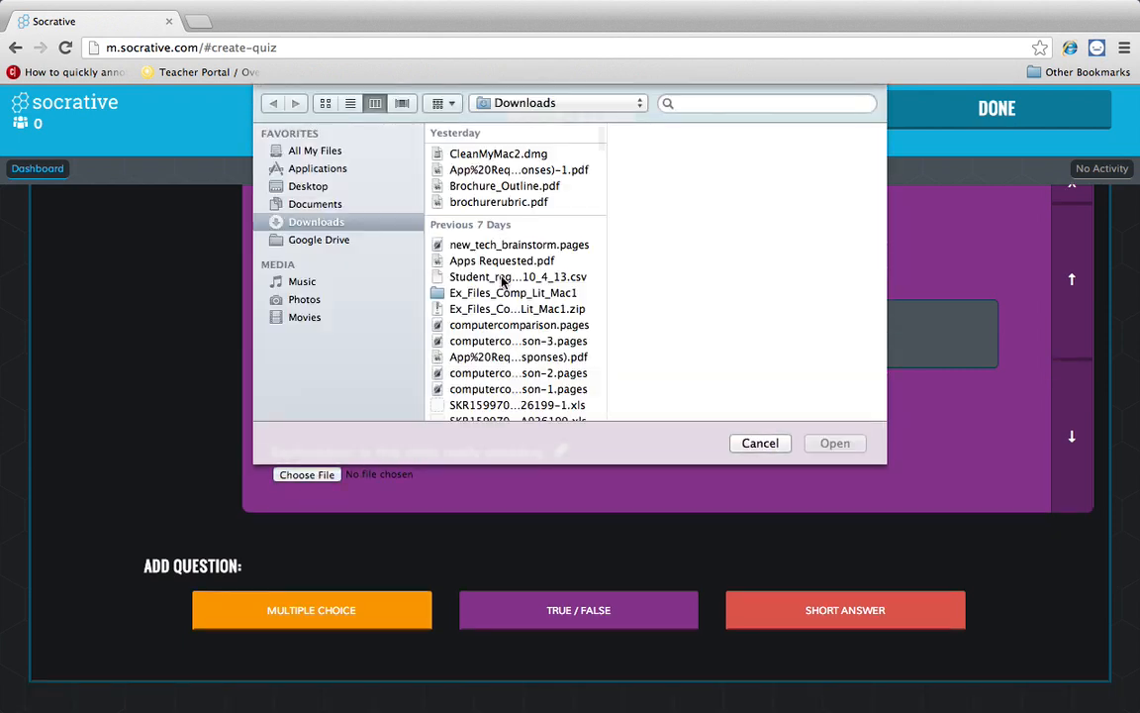
scroll(502, 231, "down", 5)
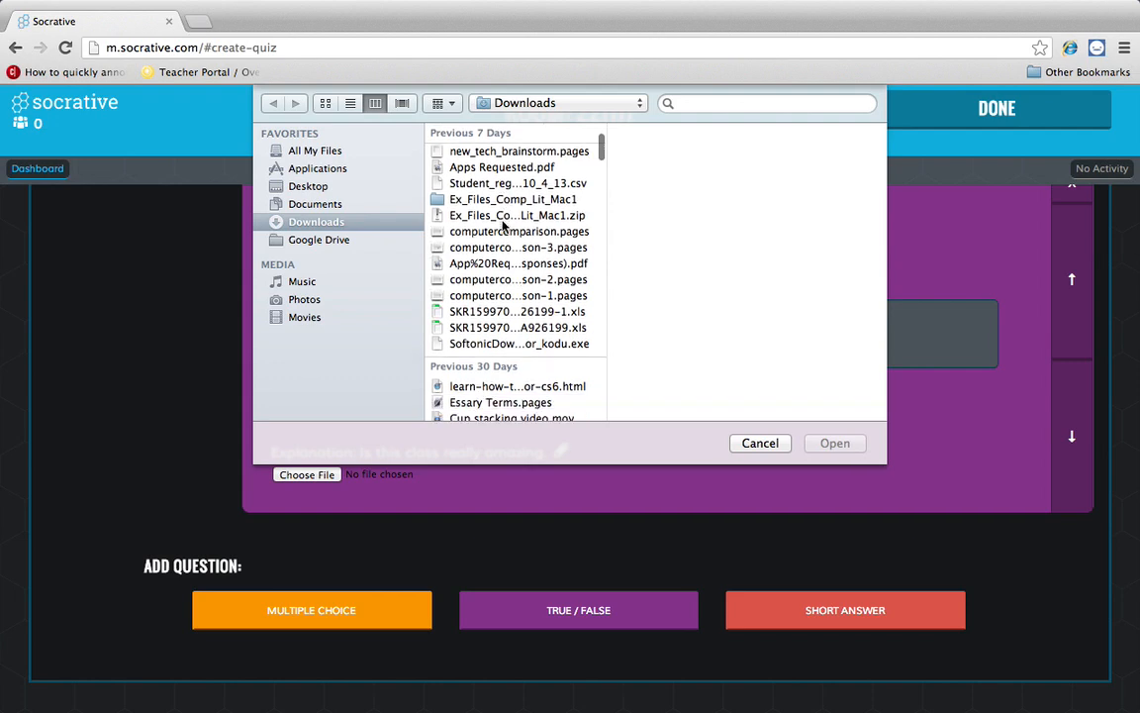
scroll(502, 226, "up", 5)
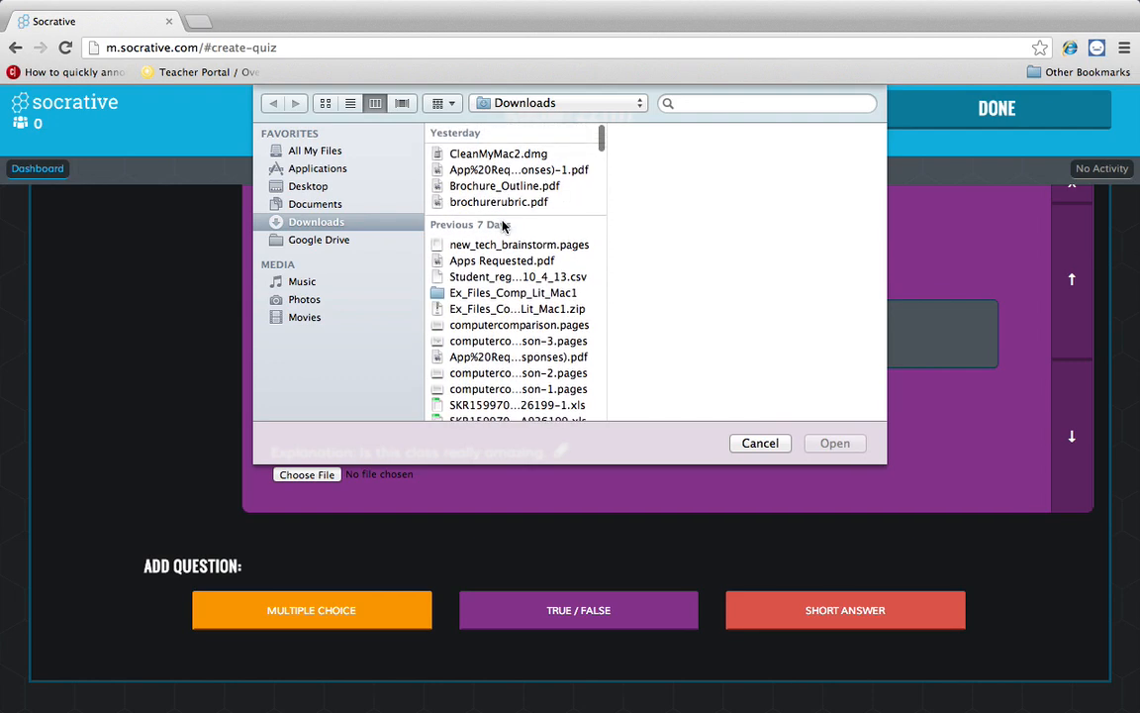
scroll(502, 226, "down", 15)
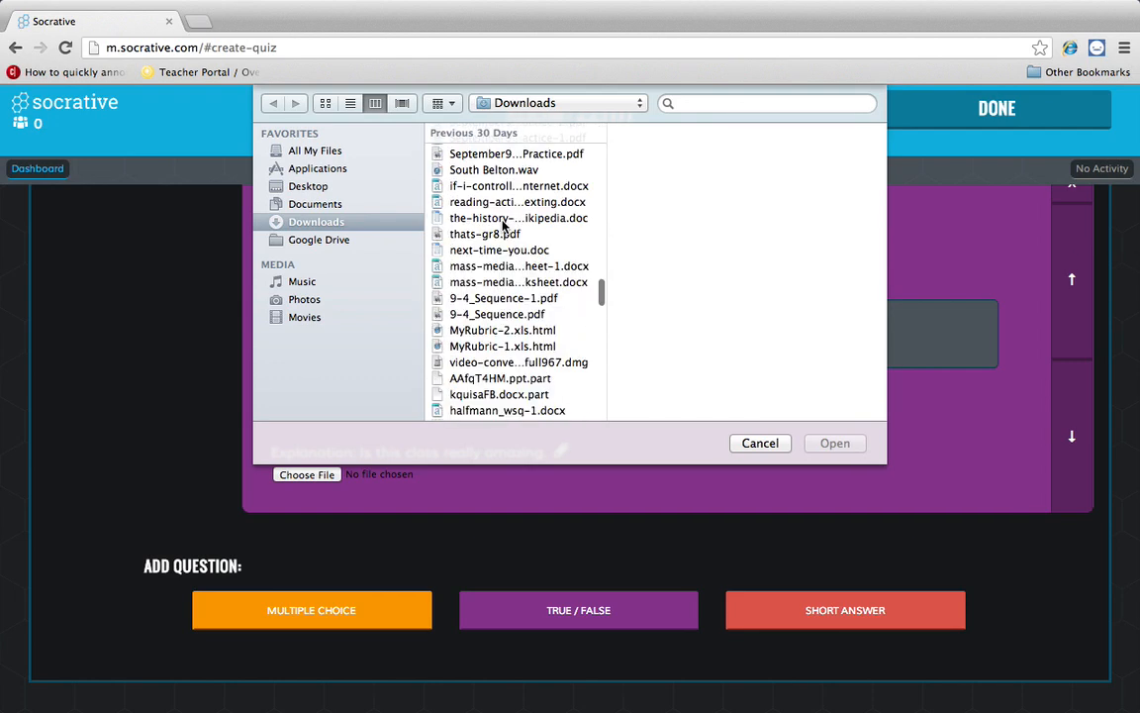
scroll(490, 236, "down", 10)
scroll(476, 244, "up", 12)
left_click(308, 186)
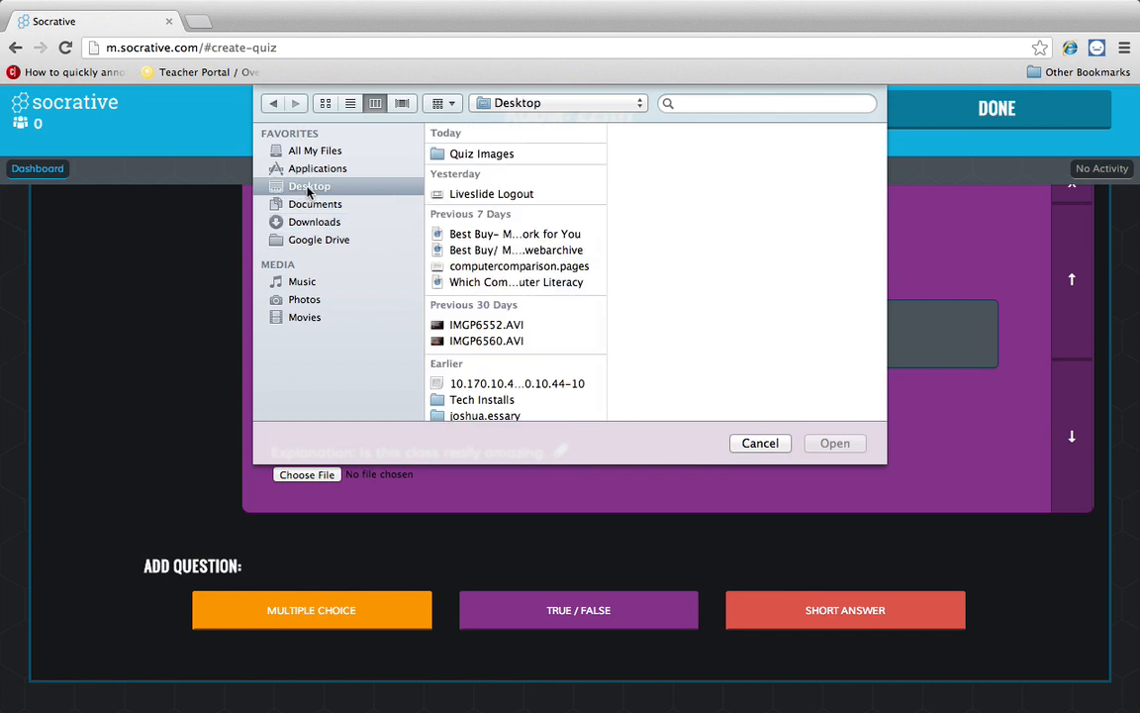
left_click(488, 156)
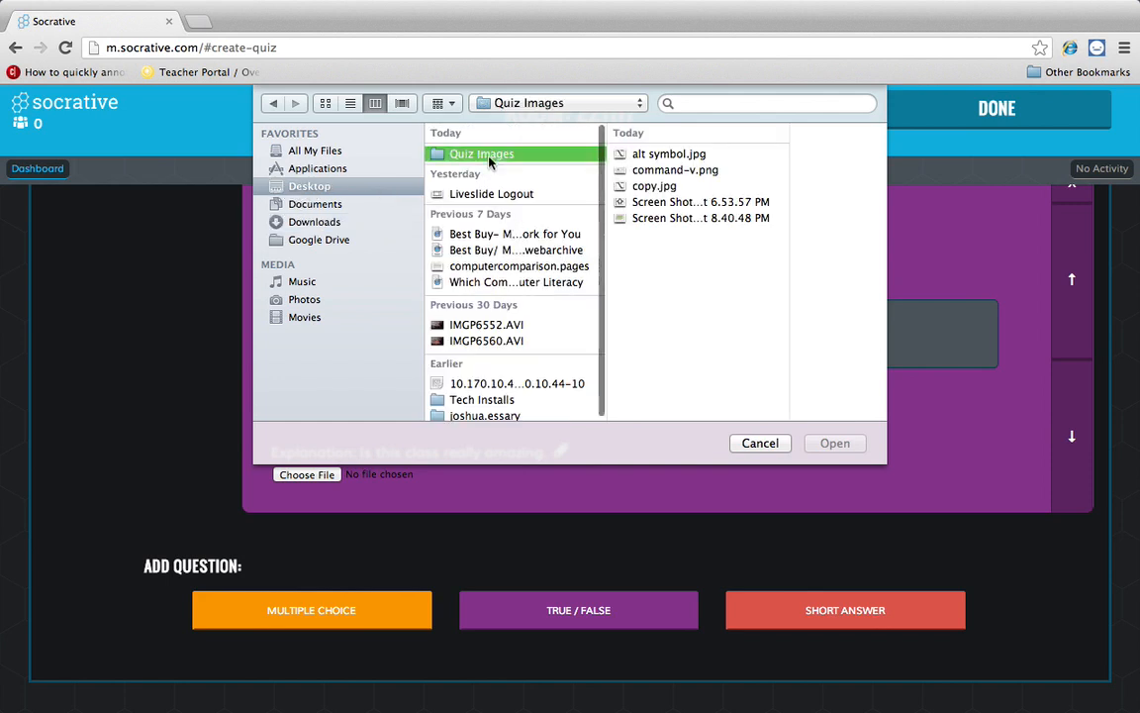
left_click(657, 185)
left_click(840, 443)
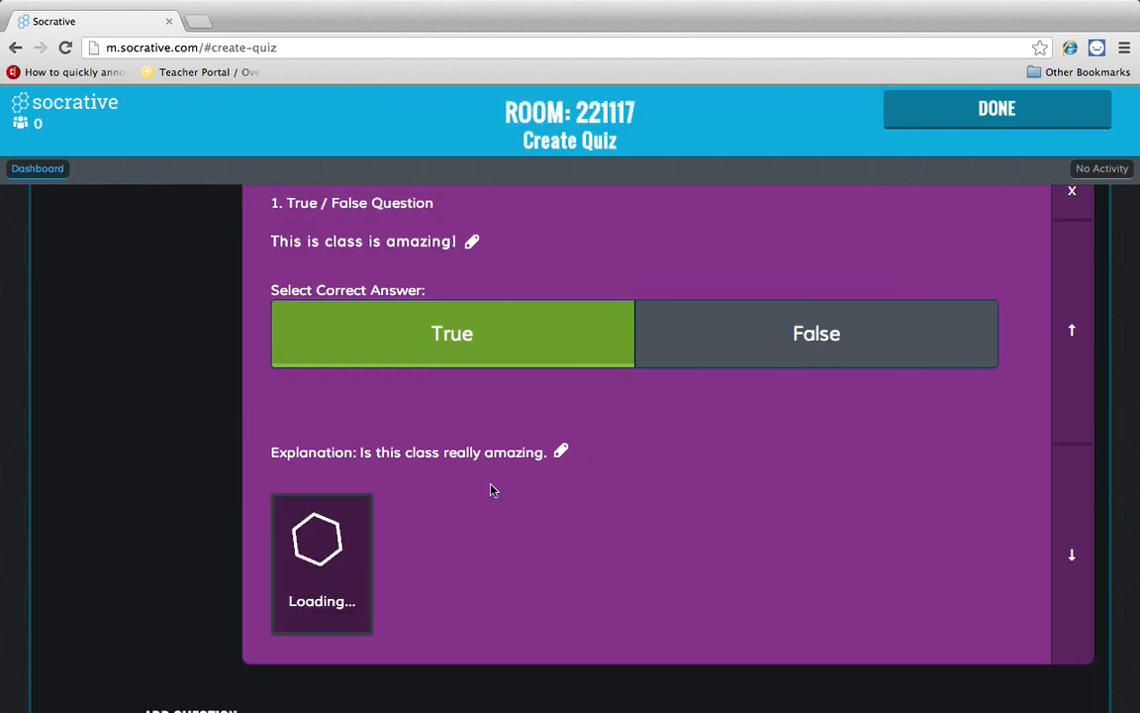
scroll(493, 490, "down", 5)
scroll(493, 490, "up", 5)
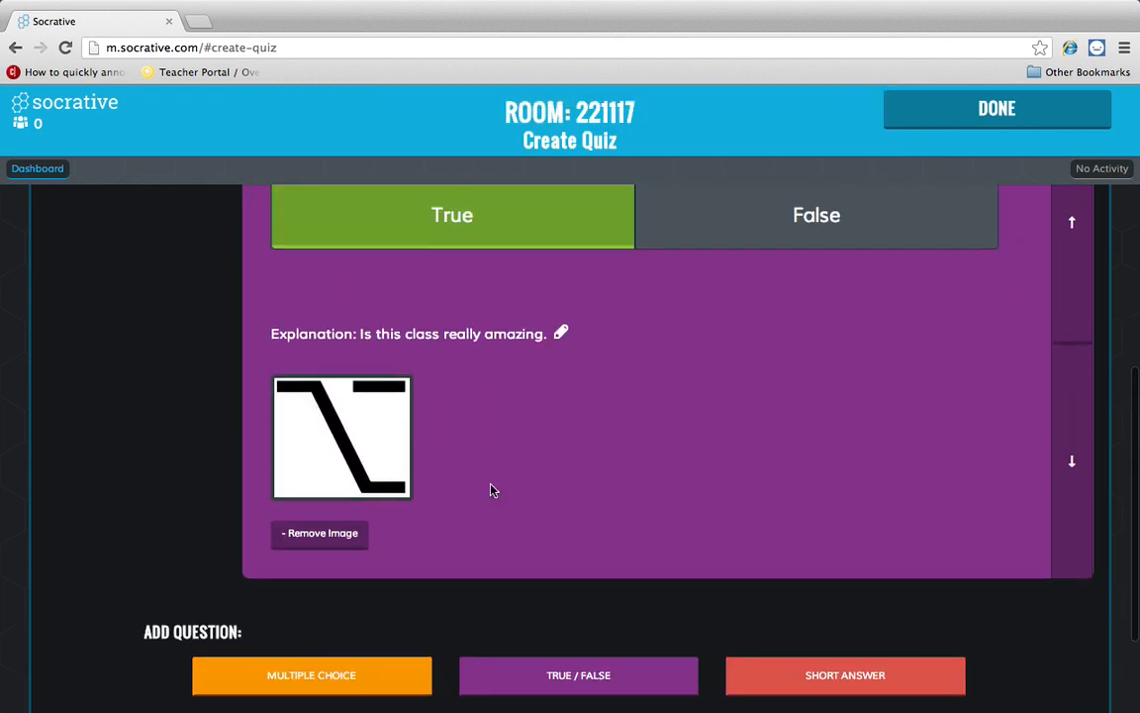
scroll(493, 490, "down", 3)
scroll(493, 490, "up", 3)
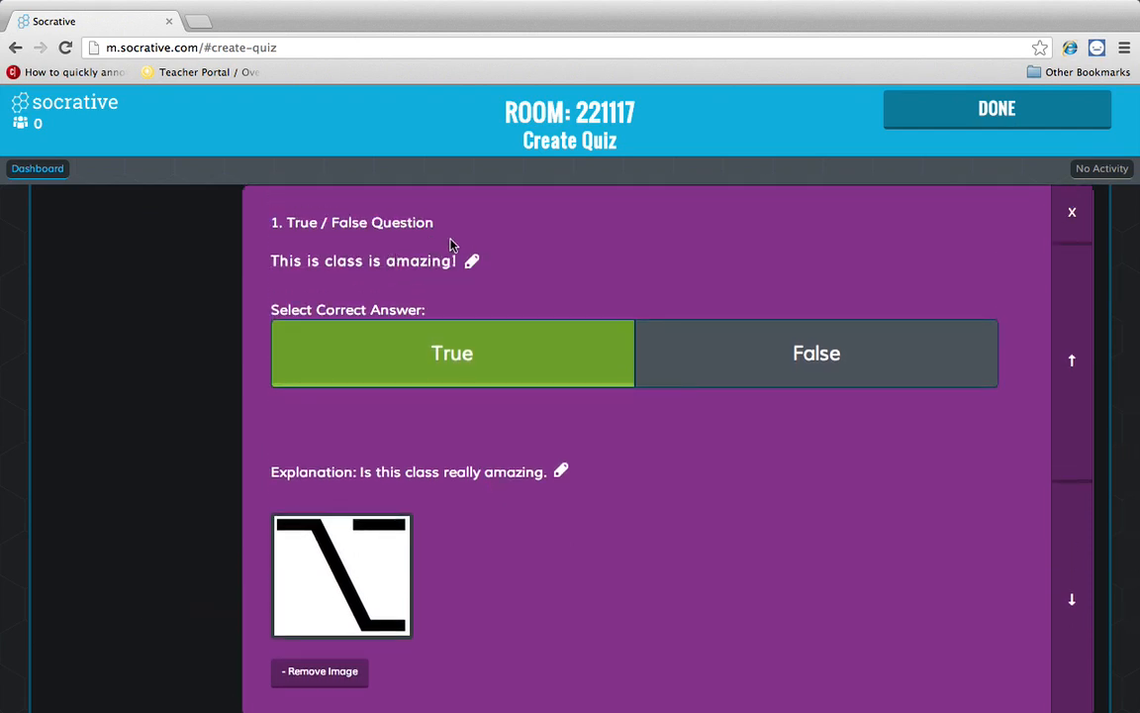
scroll(467, 601, "down", 3)
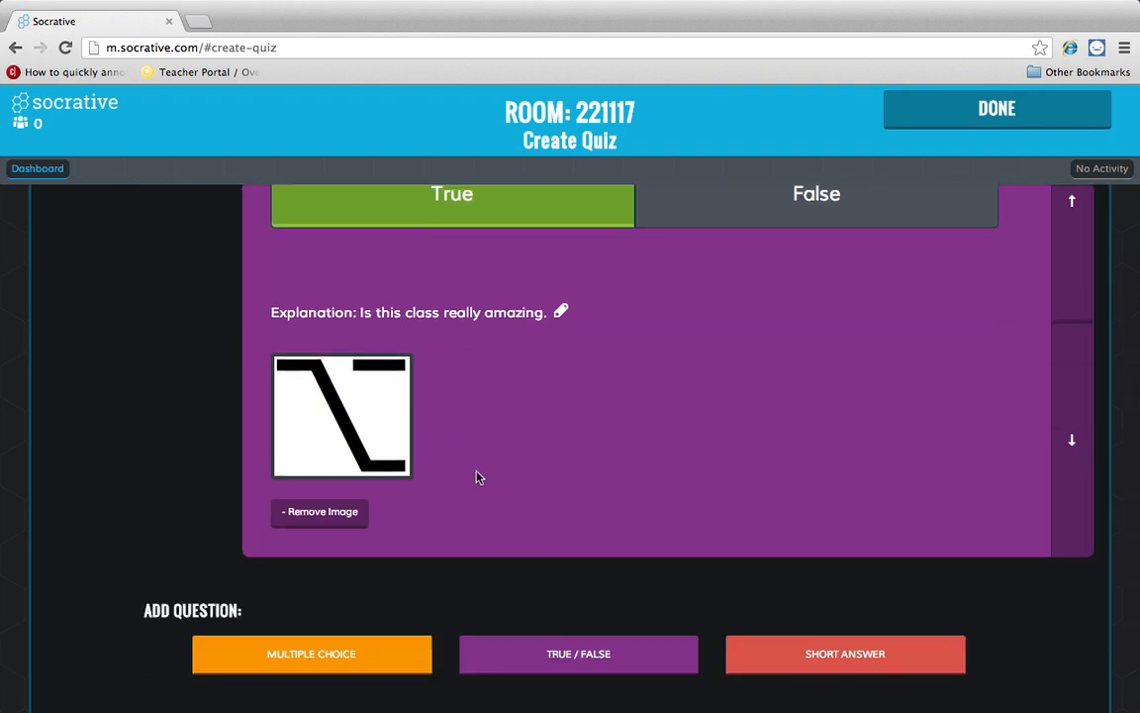
scroll(477, 477, "down", 2)
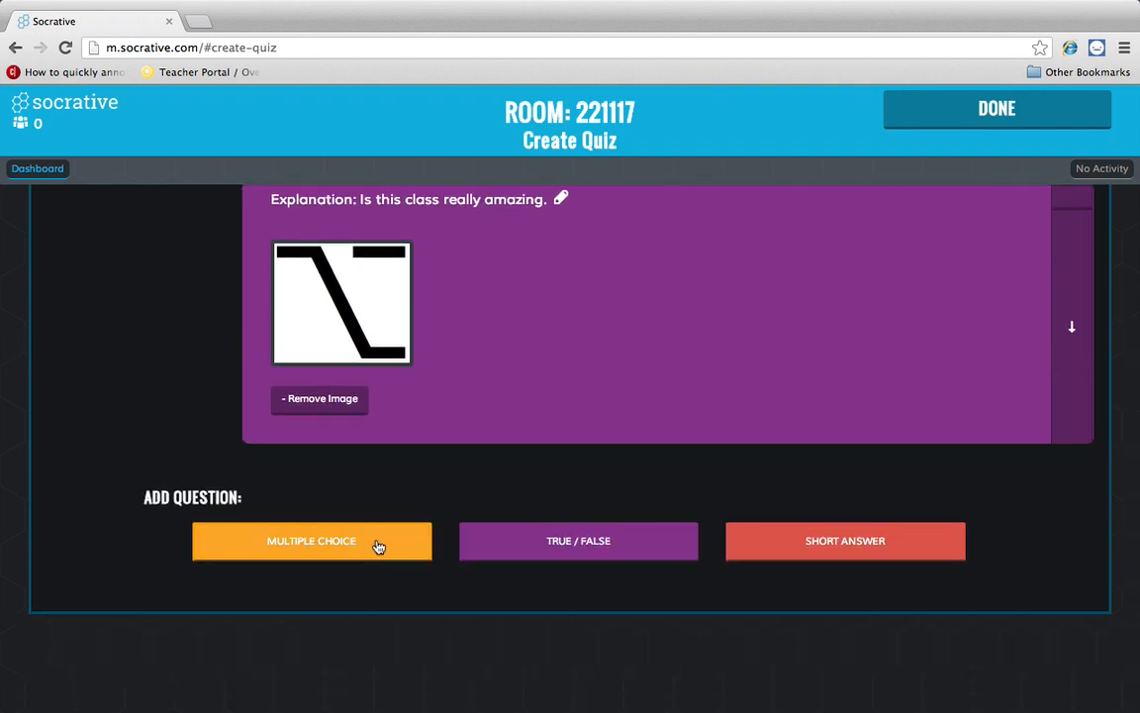
- Add a multiple-choice question with the text 'Question'
left_click(379, 545)
scroll(407, 520, "down", 3)
scroll(386, 428, "up", 2)
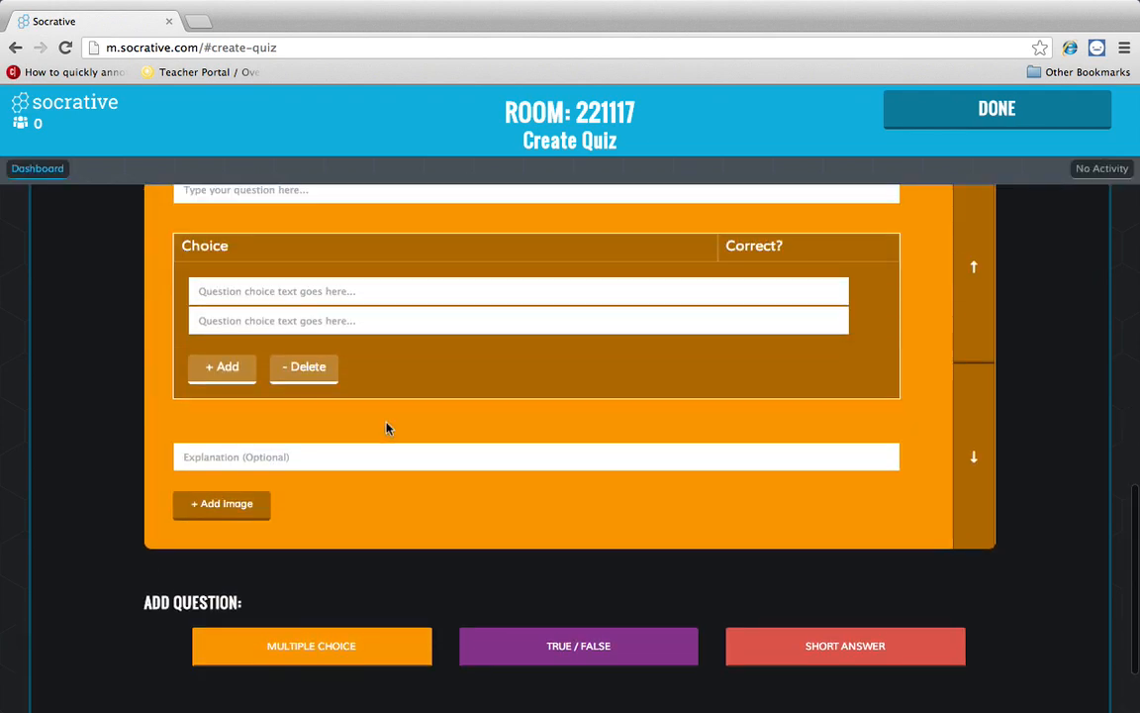
scroll(262, 265, "up", 2)
left_click(266, 286)
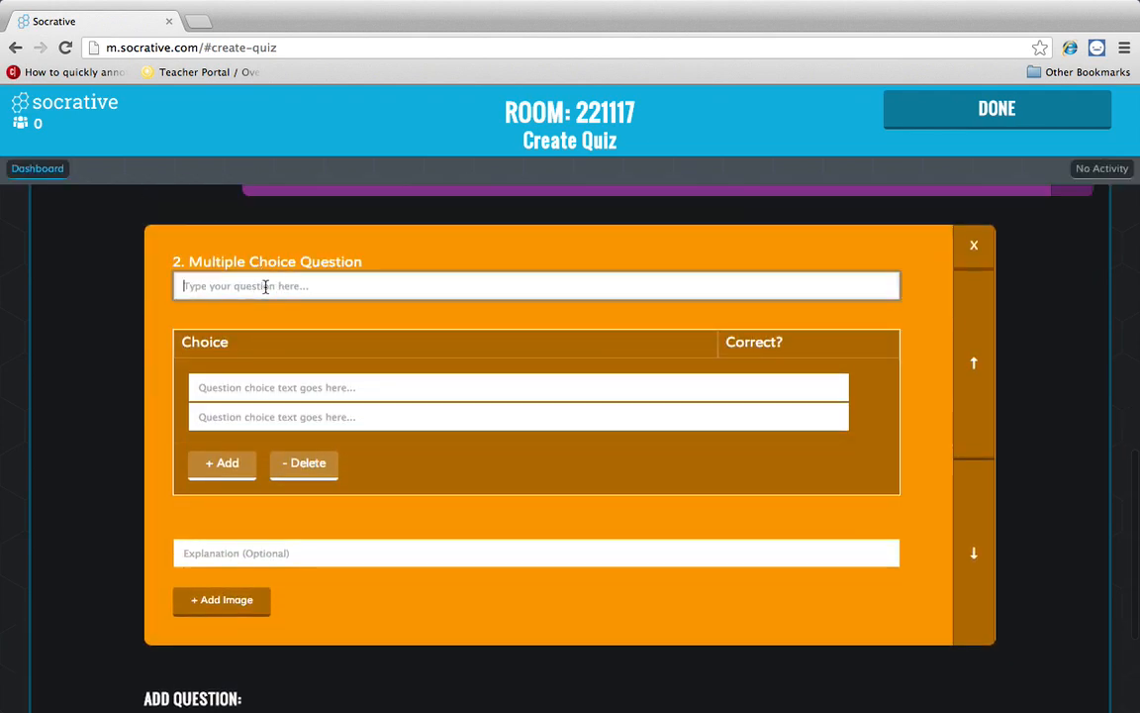
type("Question")
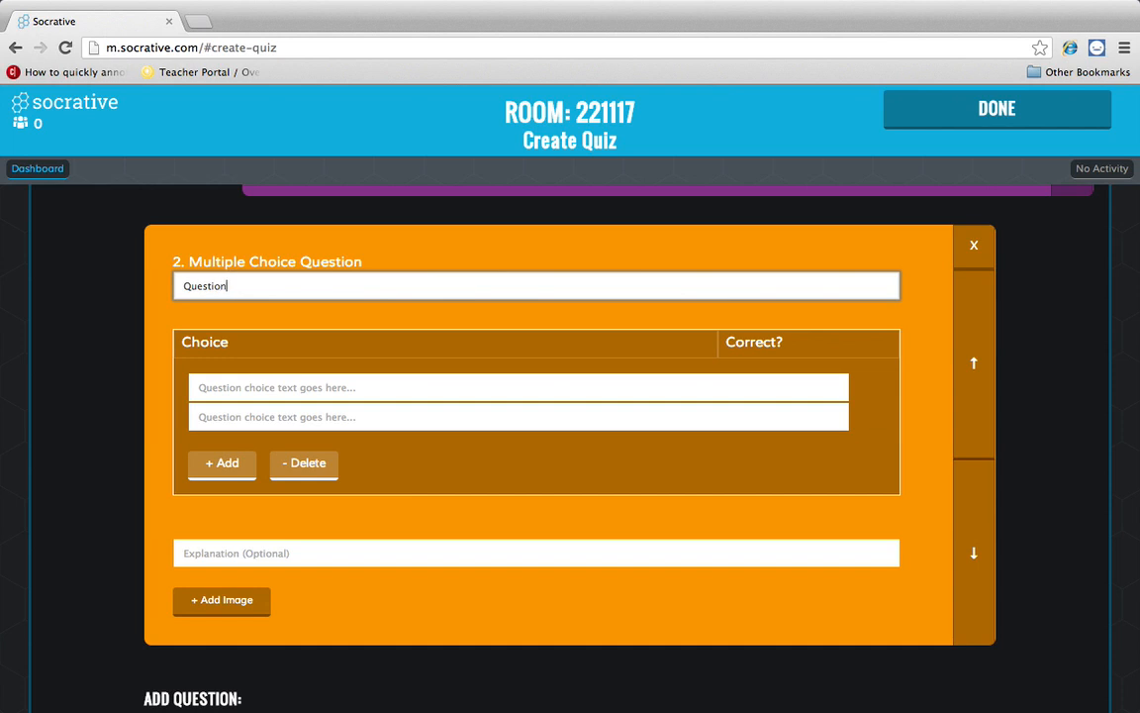
- Enter the four choices Answer 1, Yes, No and Purple
left_click(311, 387)
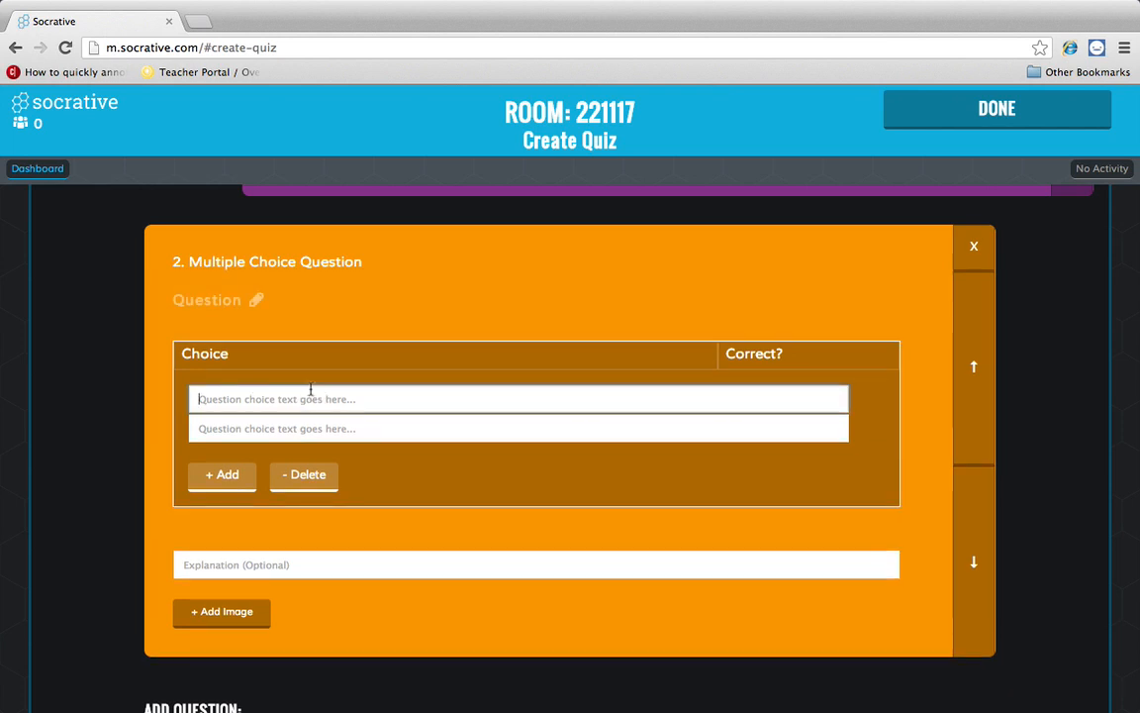
type("An")
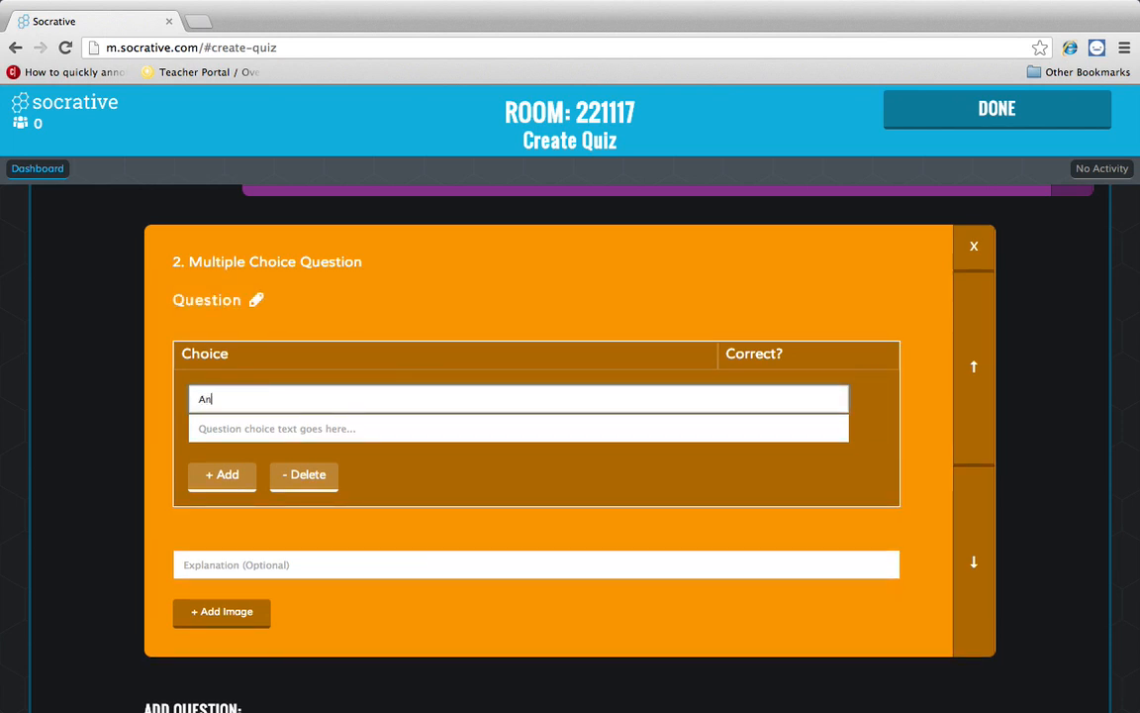
type("swer 1")
left_click(303, 428)
type("Yes")
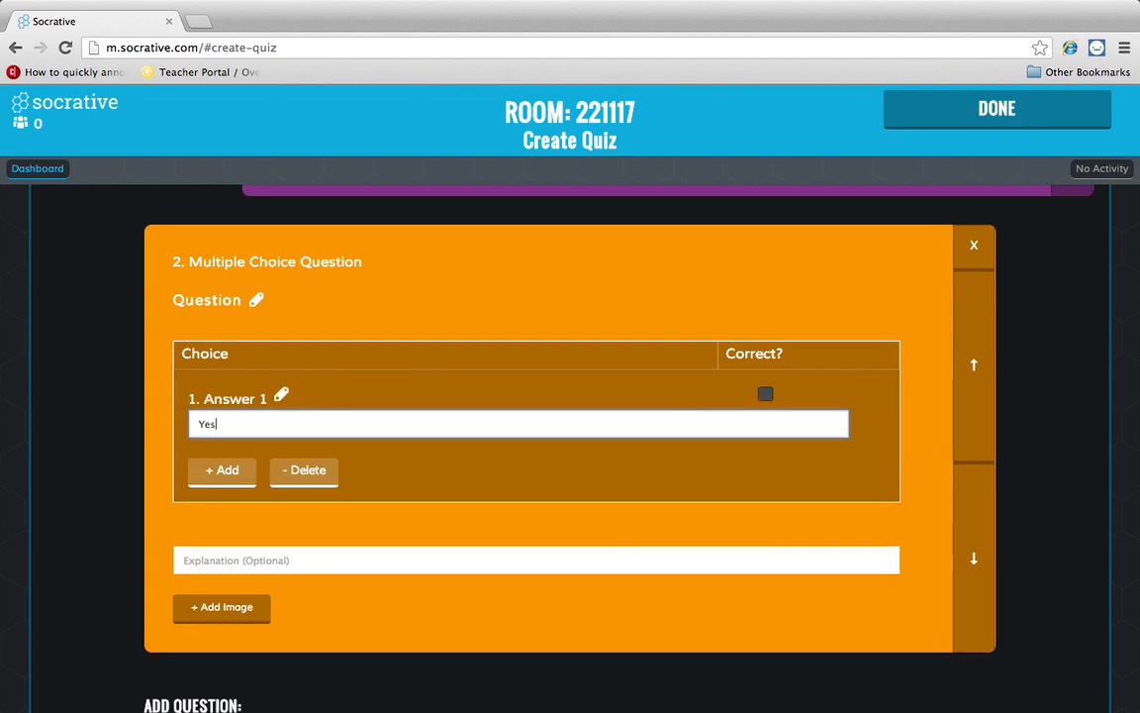
left_click(228, 473)
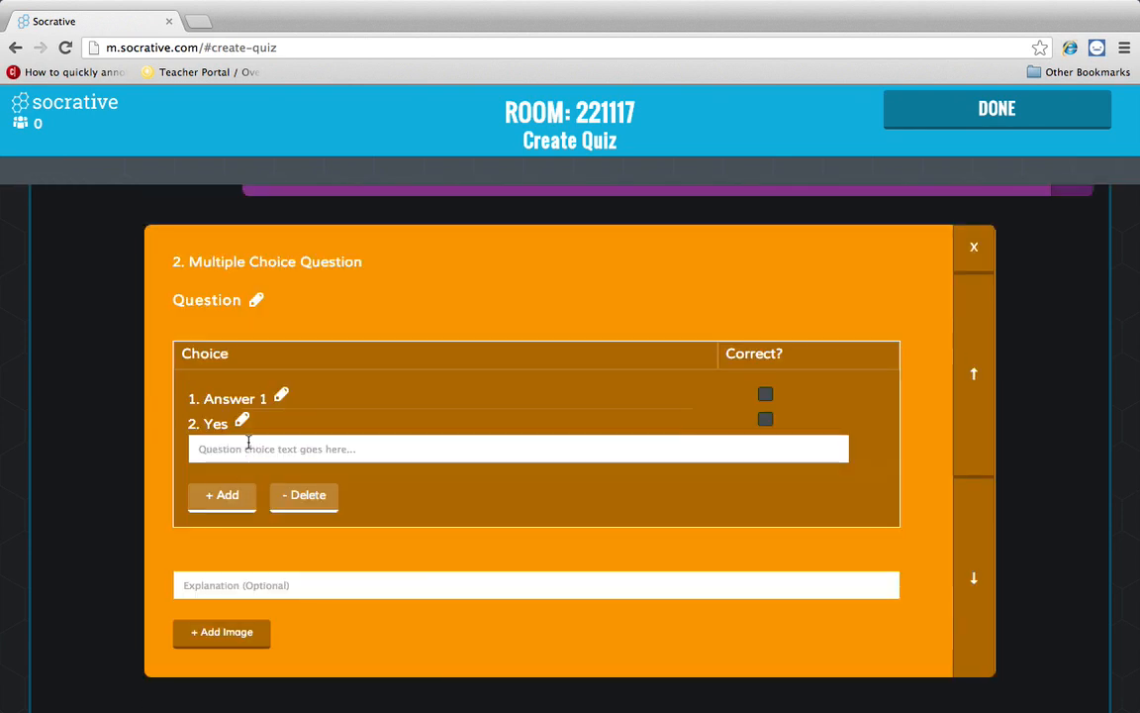
type("No")
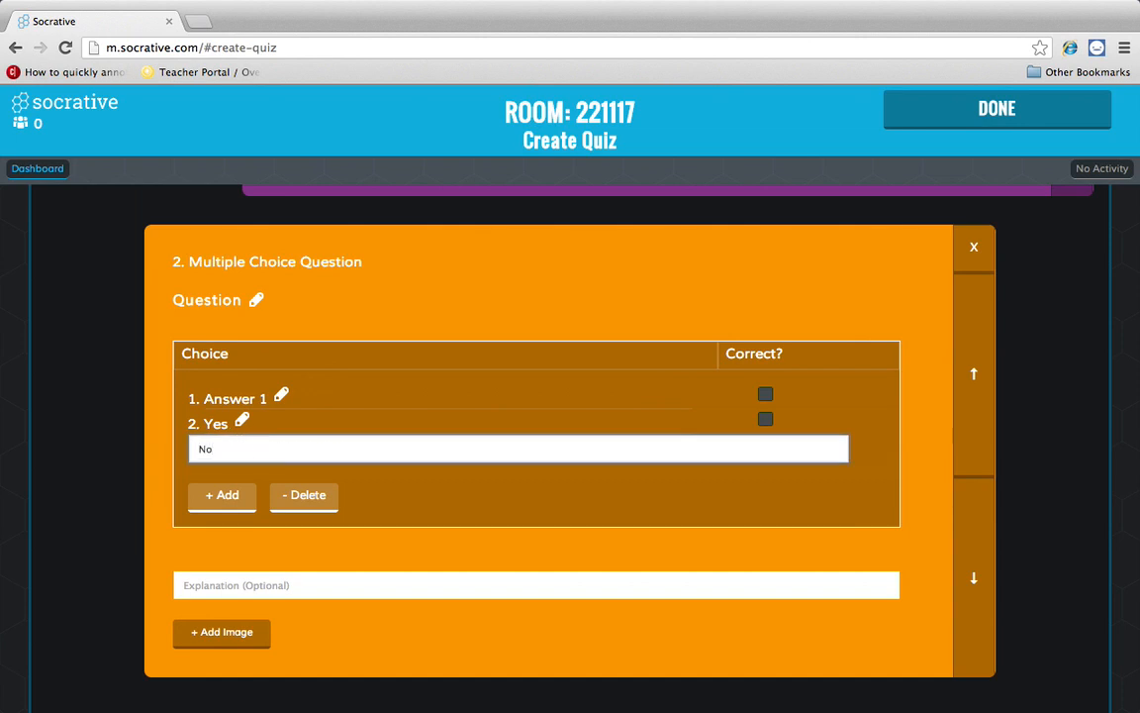
left_click(246, 496)
type("Purple")
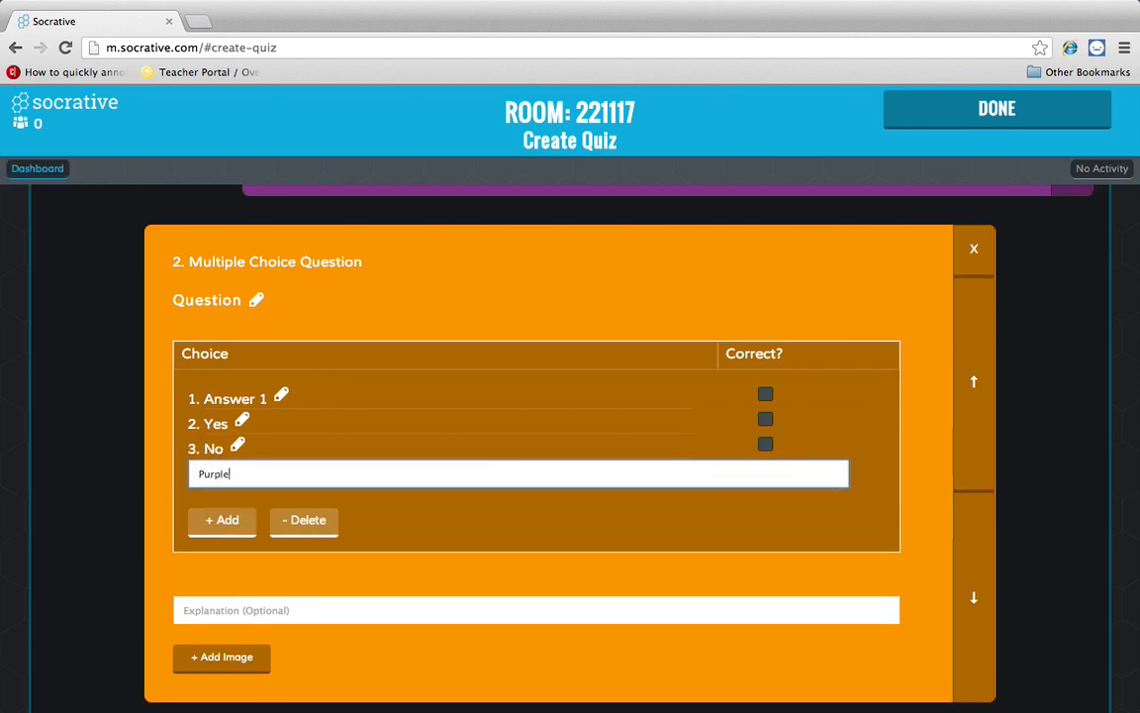
key("Return")
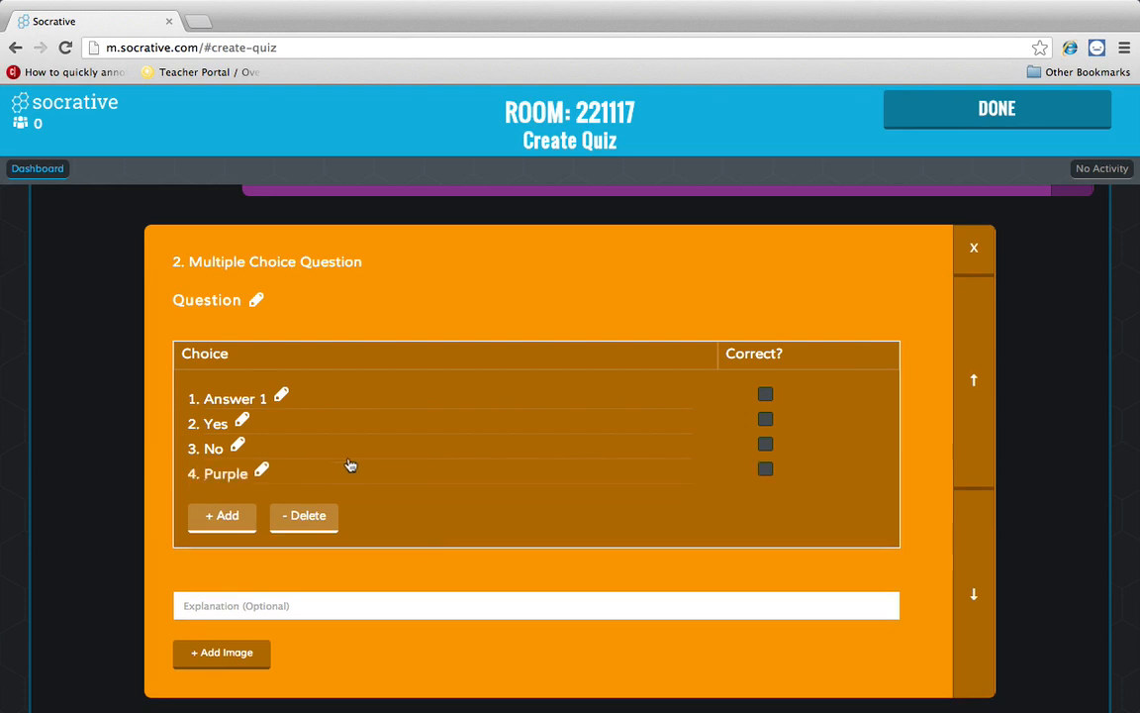
- Mark Purple as the correct answer choice
left_click(765, 420)
left_click(766, 470)
scroll(558, 542, "down", 5)
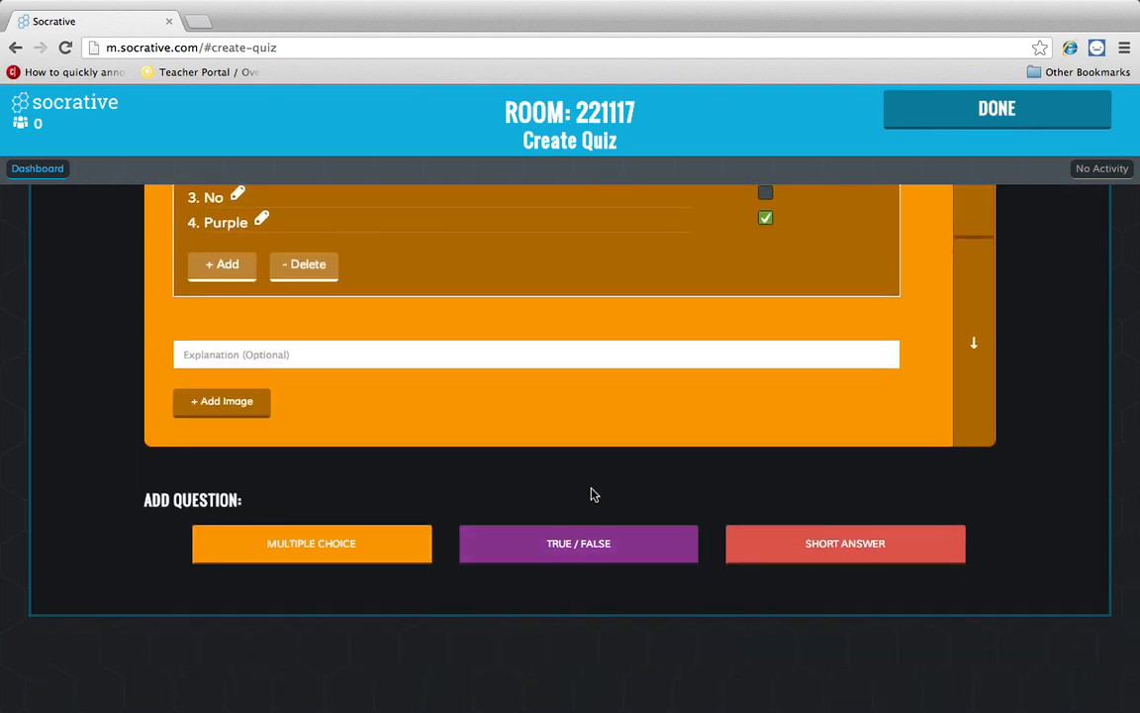
left_click(808, 544)
- Write the short-answer question 'What is the name of this school'
scroll(535, 485, "down", 2)
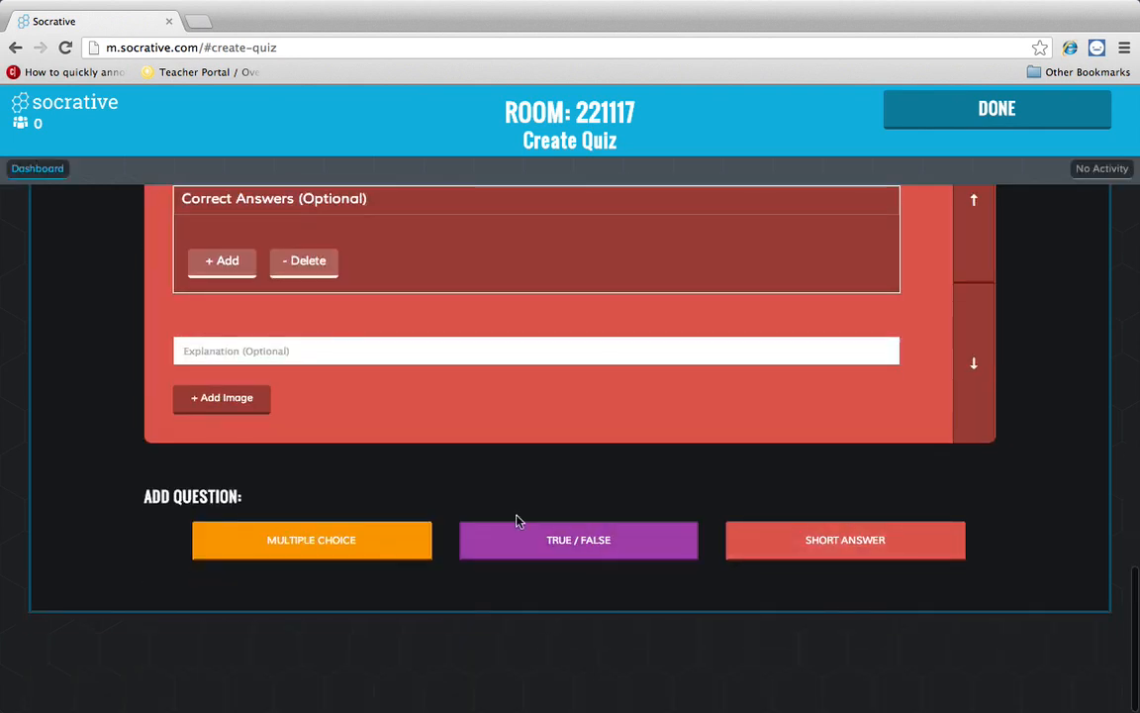
scroll(448, 465, "up", 2)
scroll(449, 465, "up", 1)
left_click(379, 351)
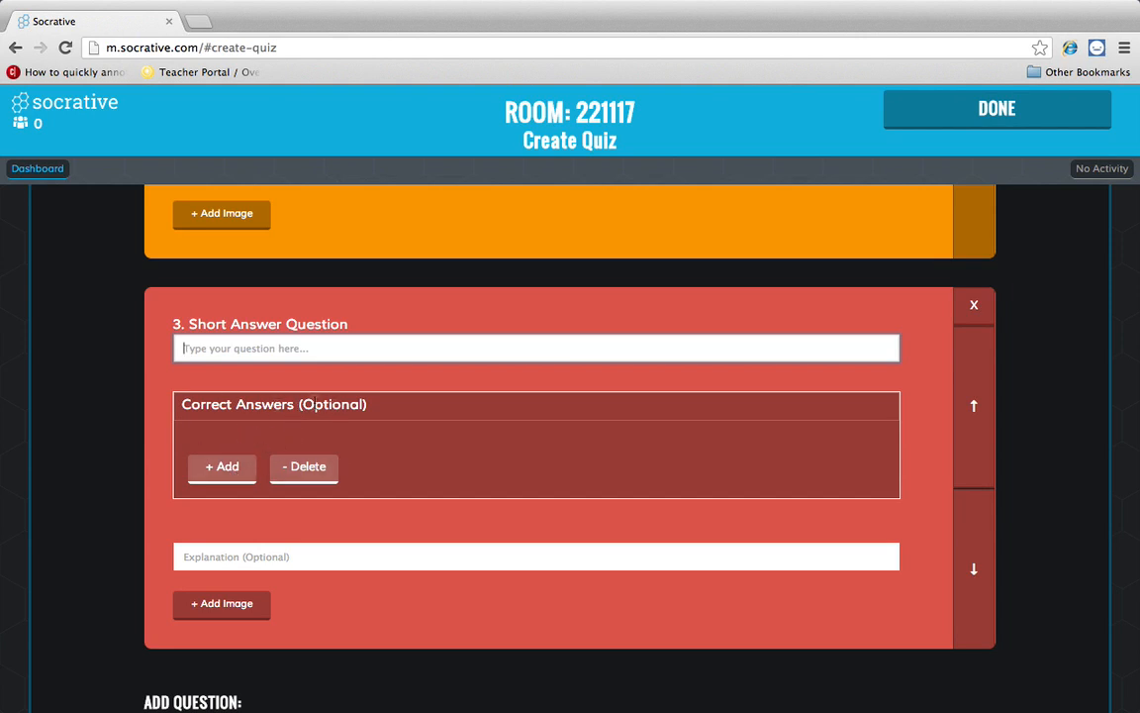
left_click(319, 342)
type("Sh")
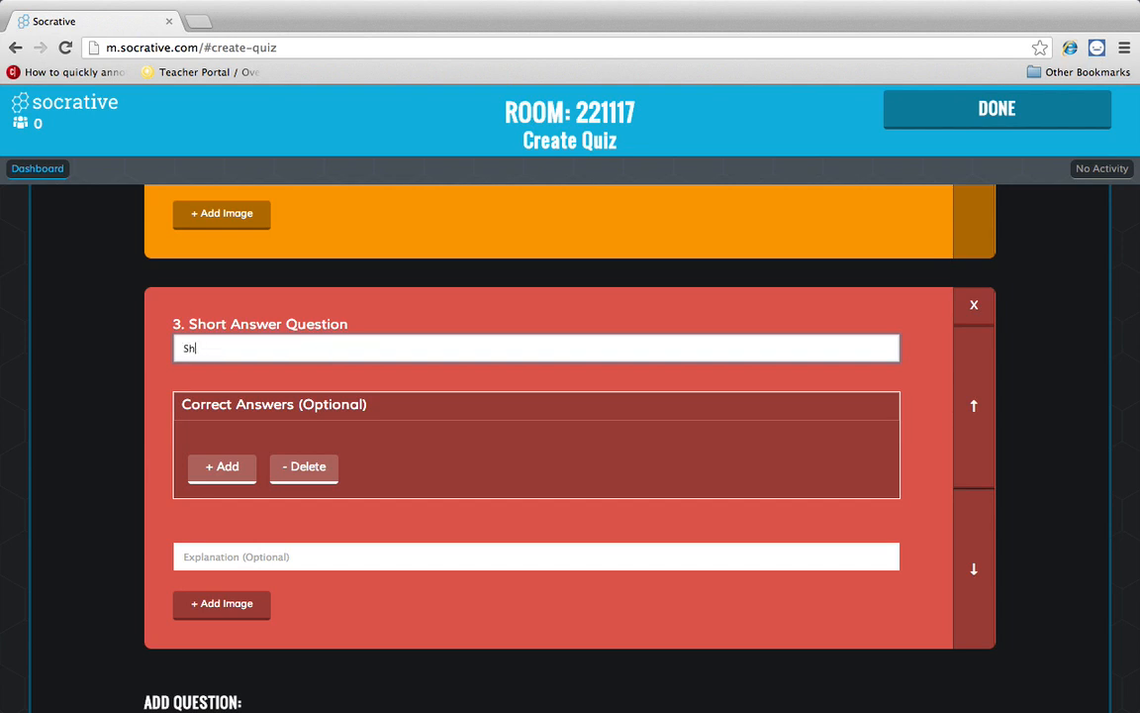
key("BackSpace")
key("BackSpace")
type("What is the name of this school")
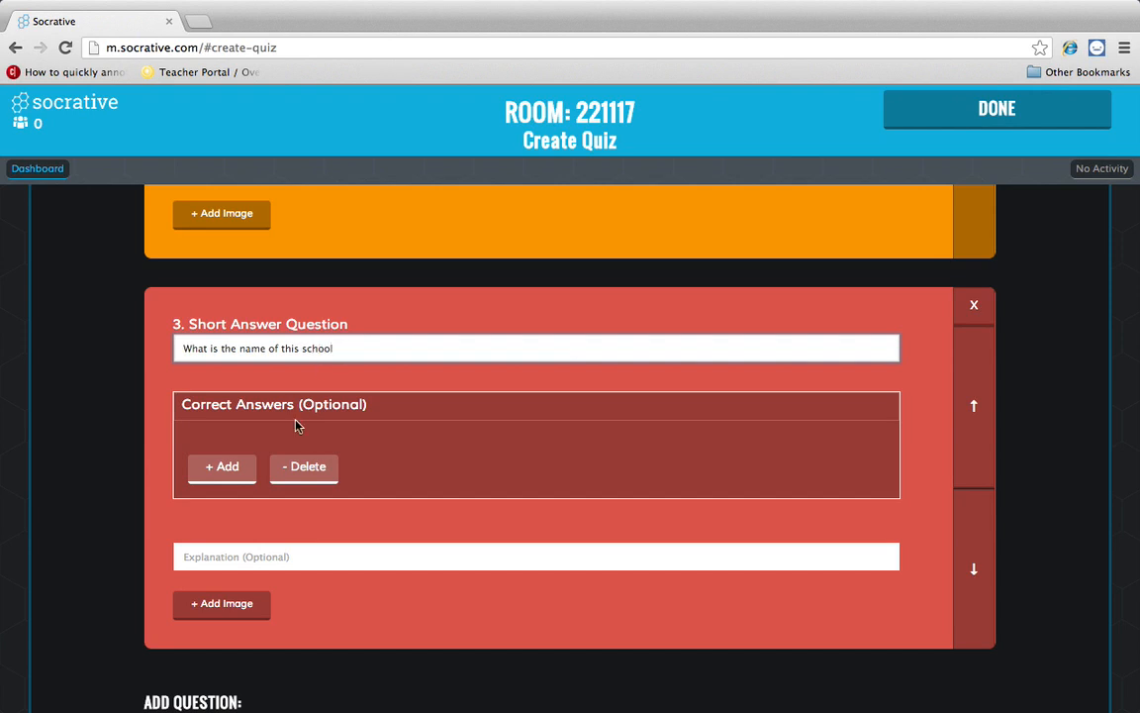
left_click(238, 466)
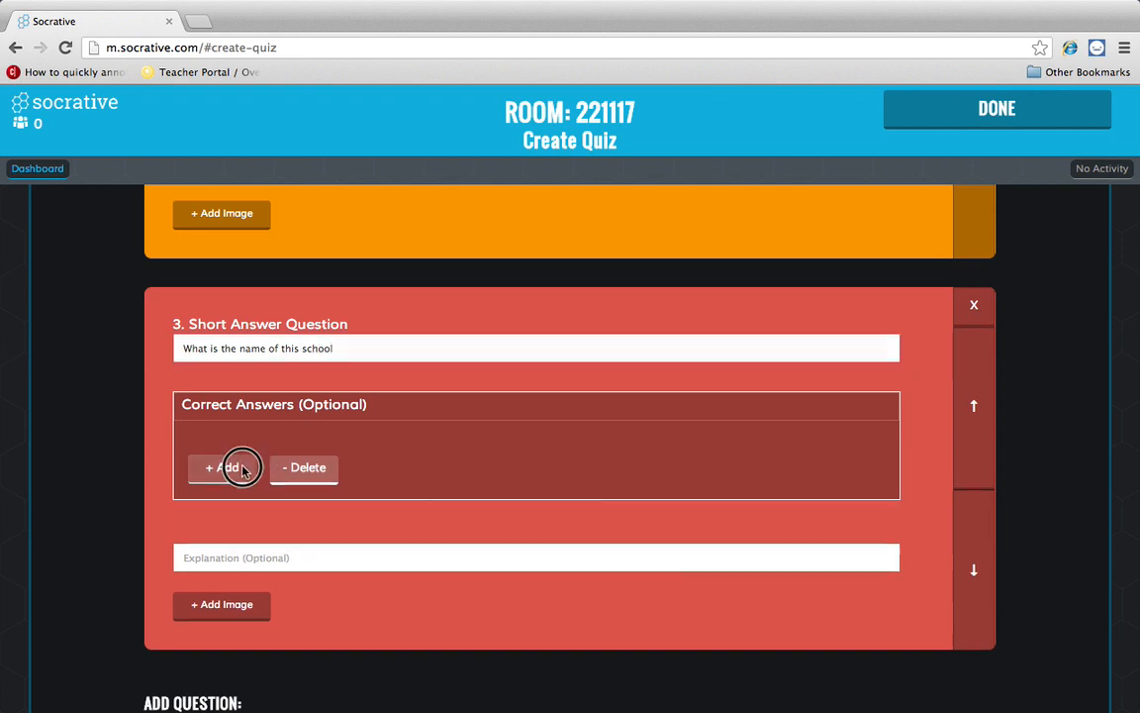
- Add accepted answers South Belton, SBMS, South Belton Middle School and Here
left_click(242, 456)
type("South Belton")
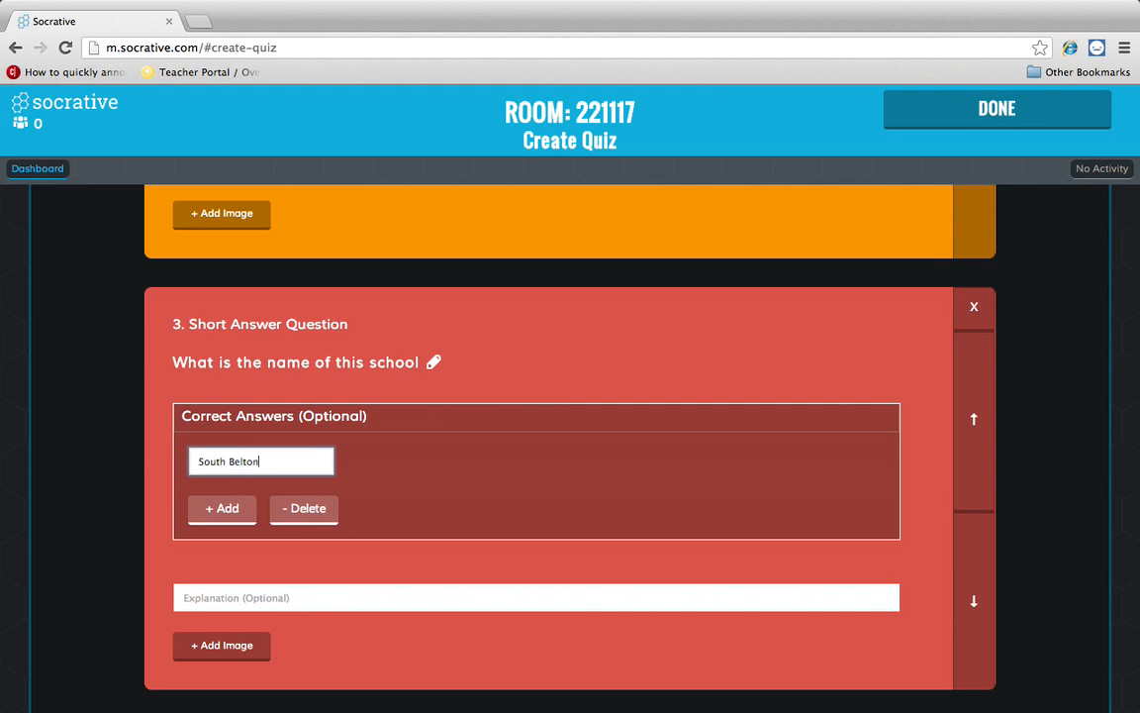
left_click(218, 508)
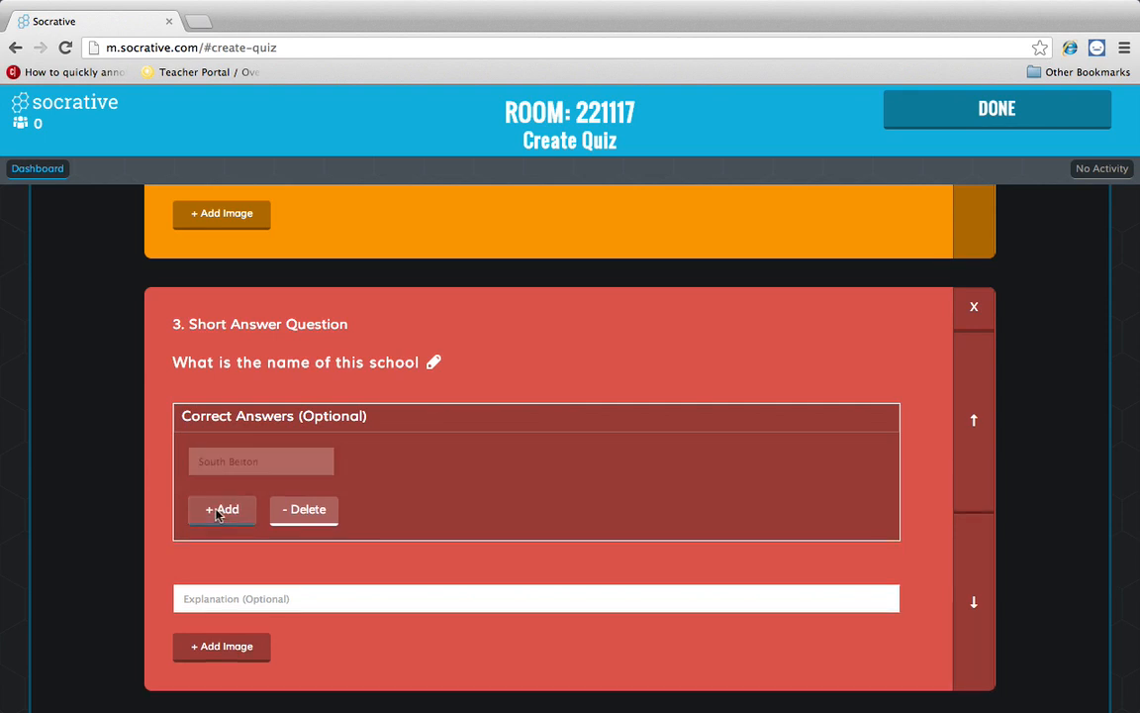
type("SBMS")
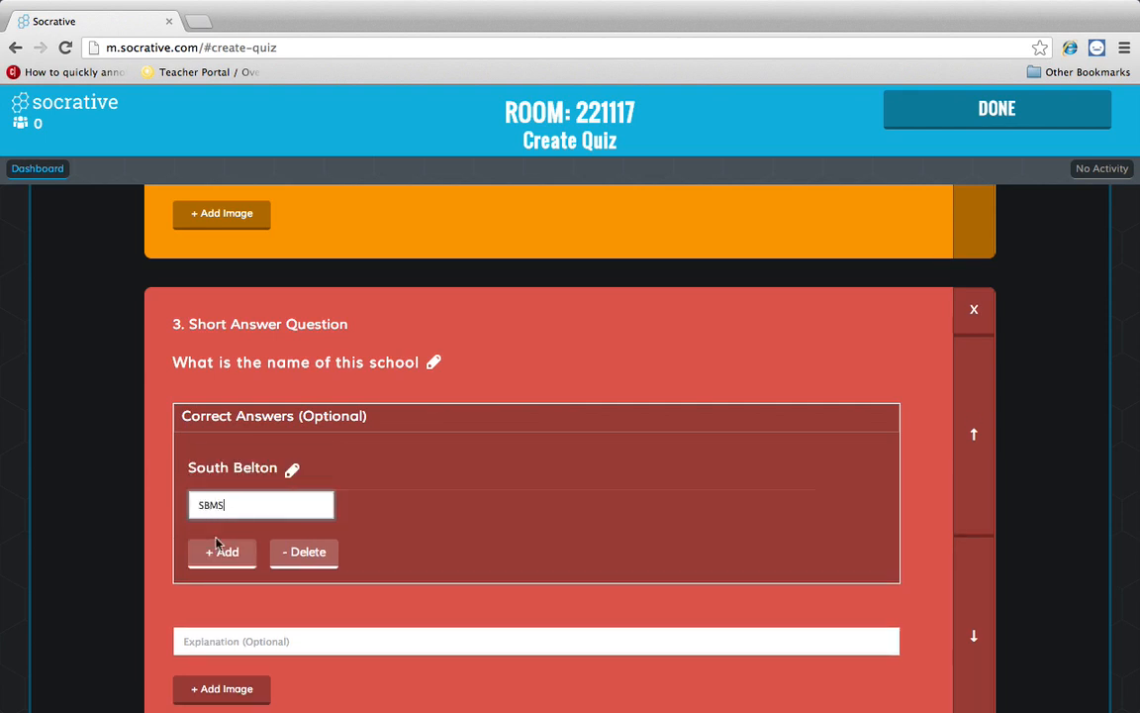
left_click(225, 551)
left_click(235, 540)
type("South Belton M")
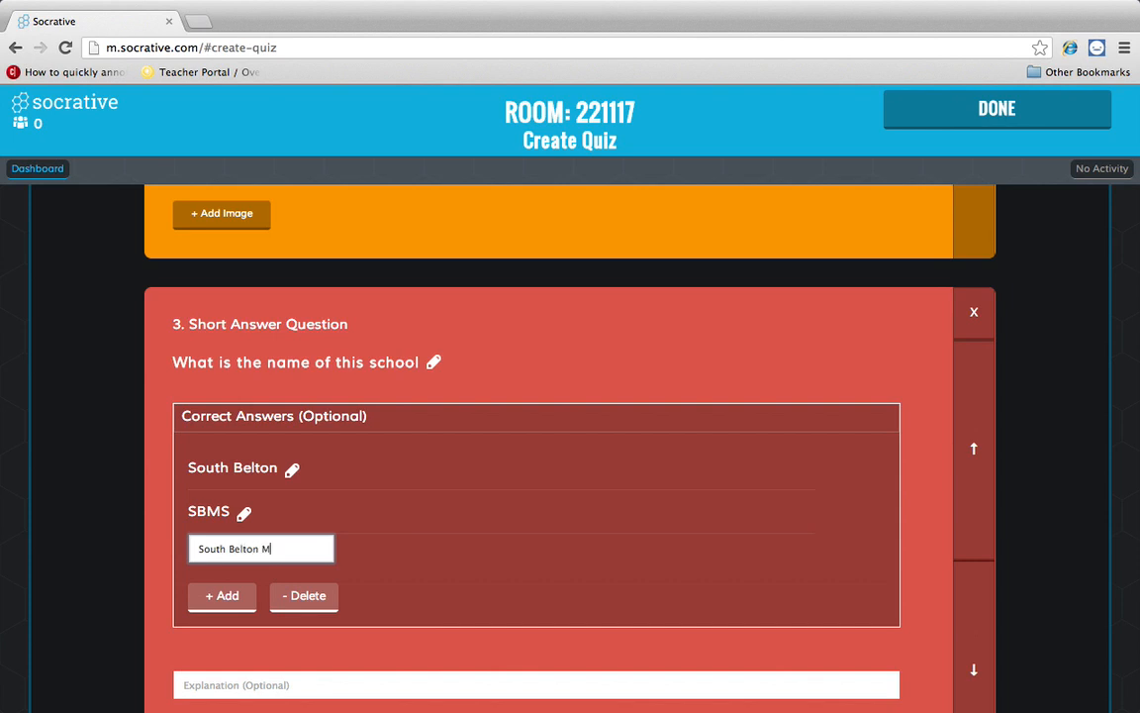
type("iddle School")
left_click(223, 599)
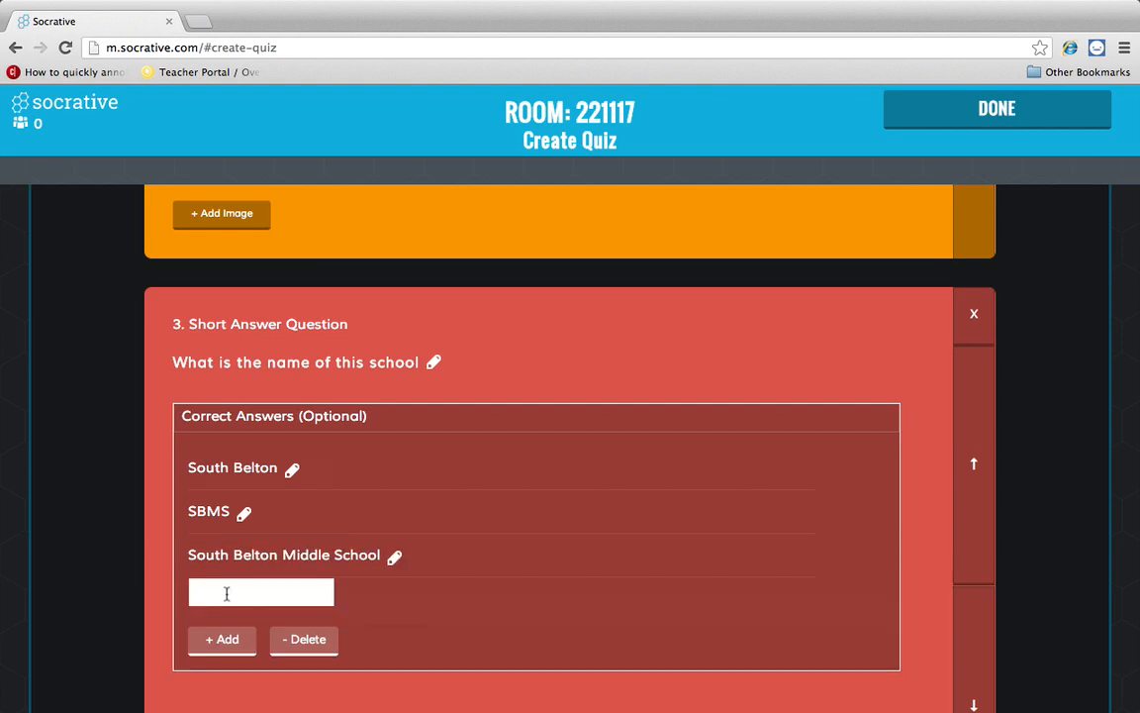
left_click(245, 590)
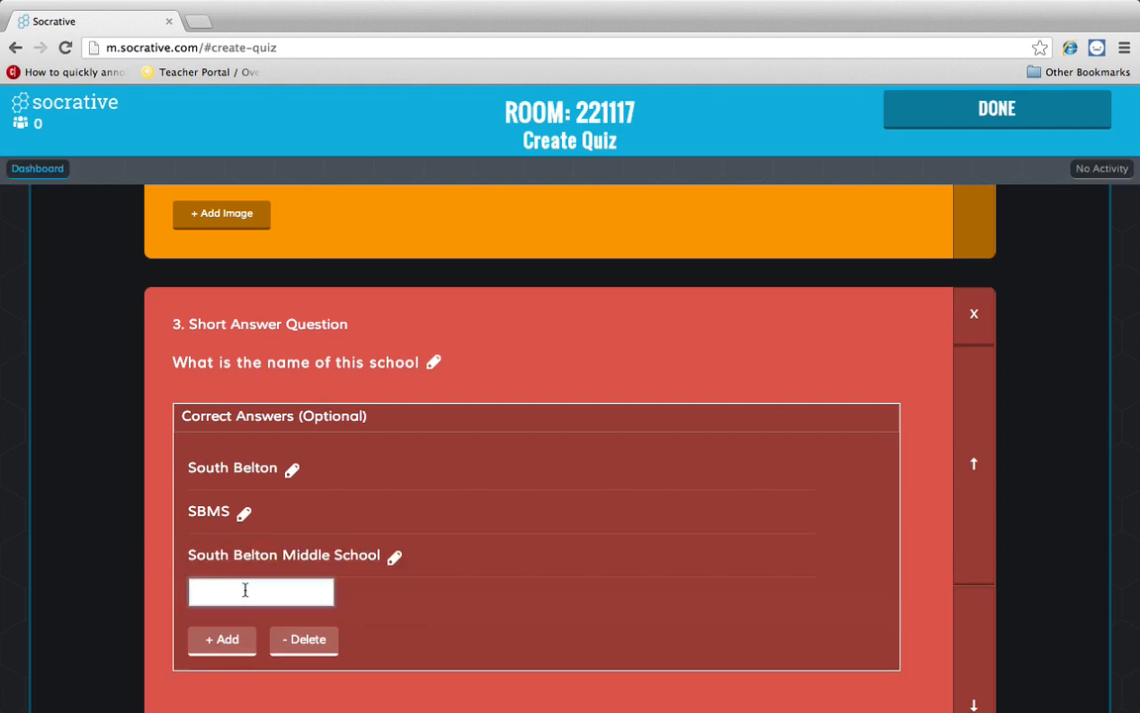
type("Here")
left_click(388, 614)
scroll(405, 594, "down", 4)
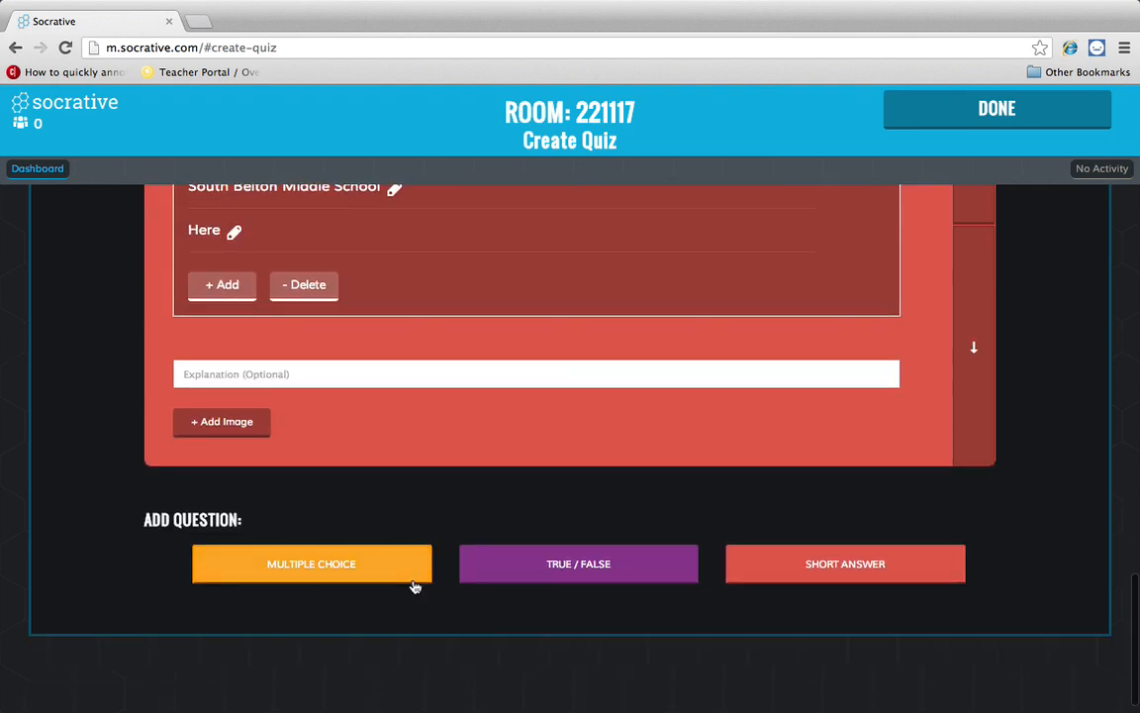
scroll(414, 586, "up", 20)
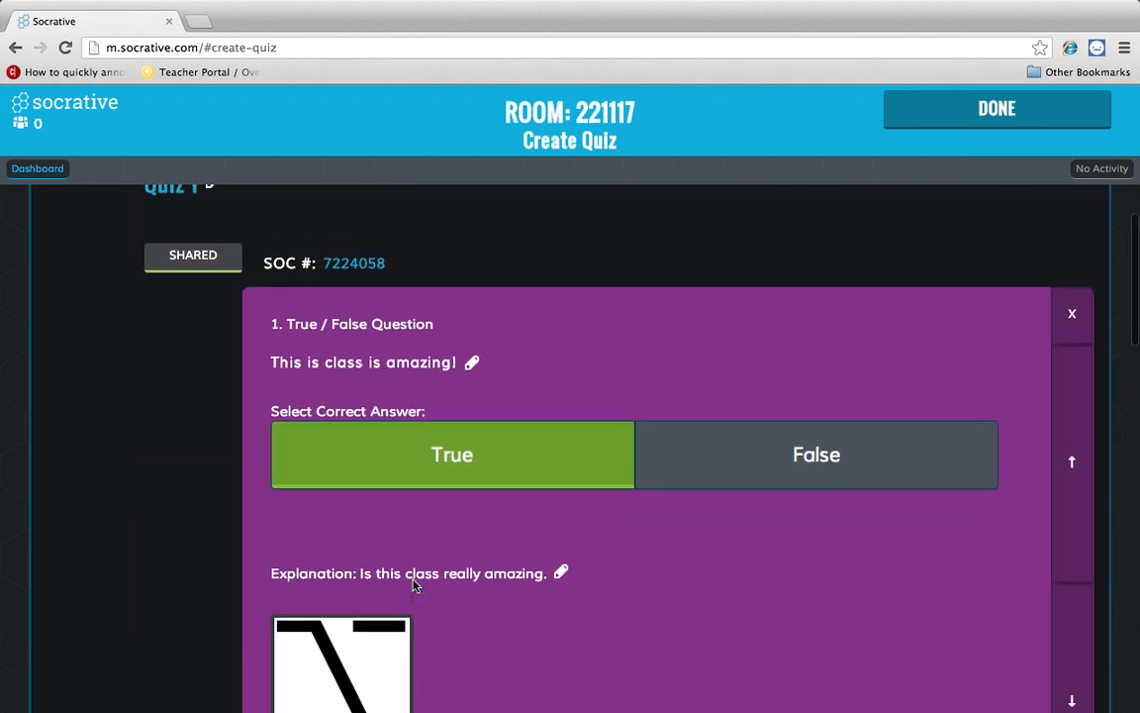
scroll(416, 582, "down", 20)
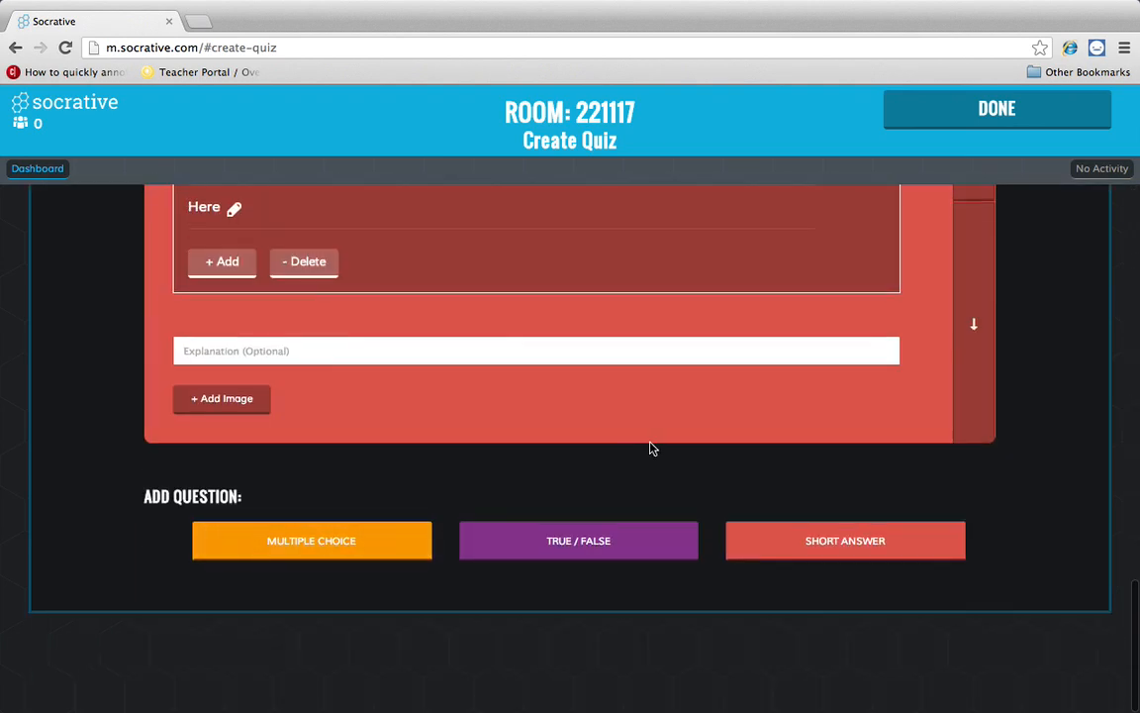
- Finish Quiz 1, then pick Keyboard Shortcuts from the Recent quizzes to start
left_click(962, 105)
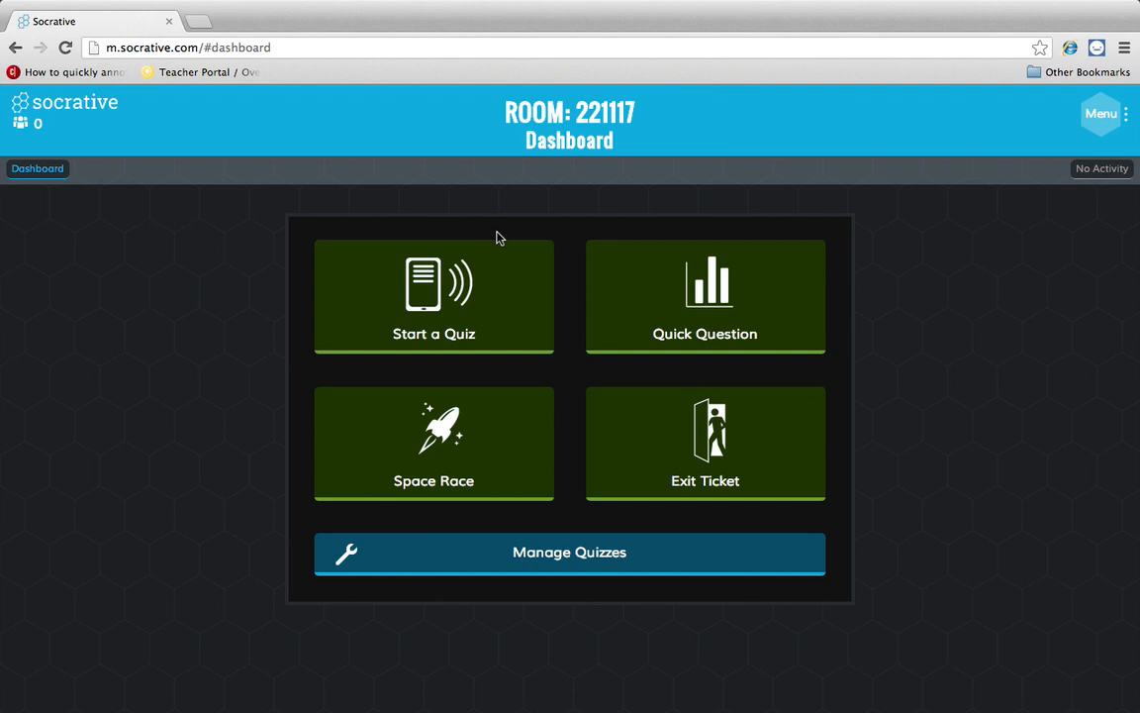
left_click(486, 309)
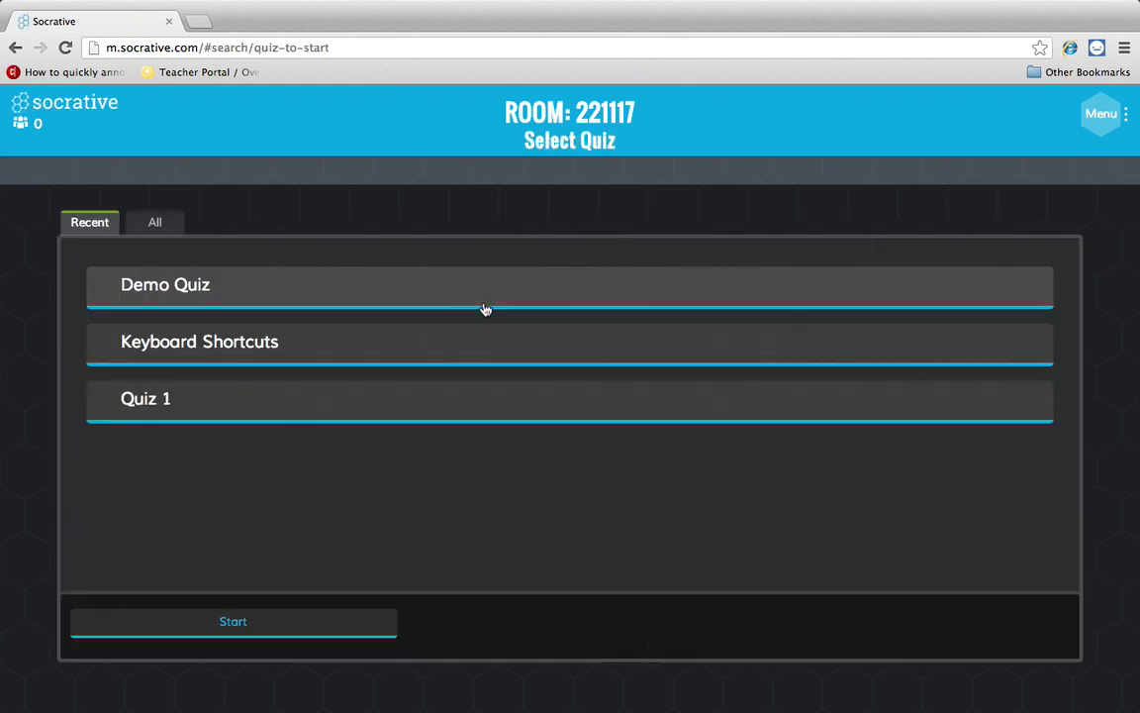
left_click(224, 341)
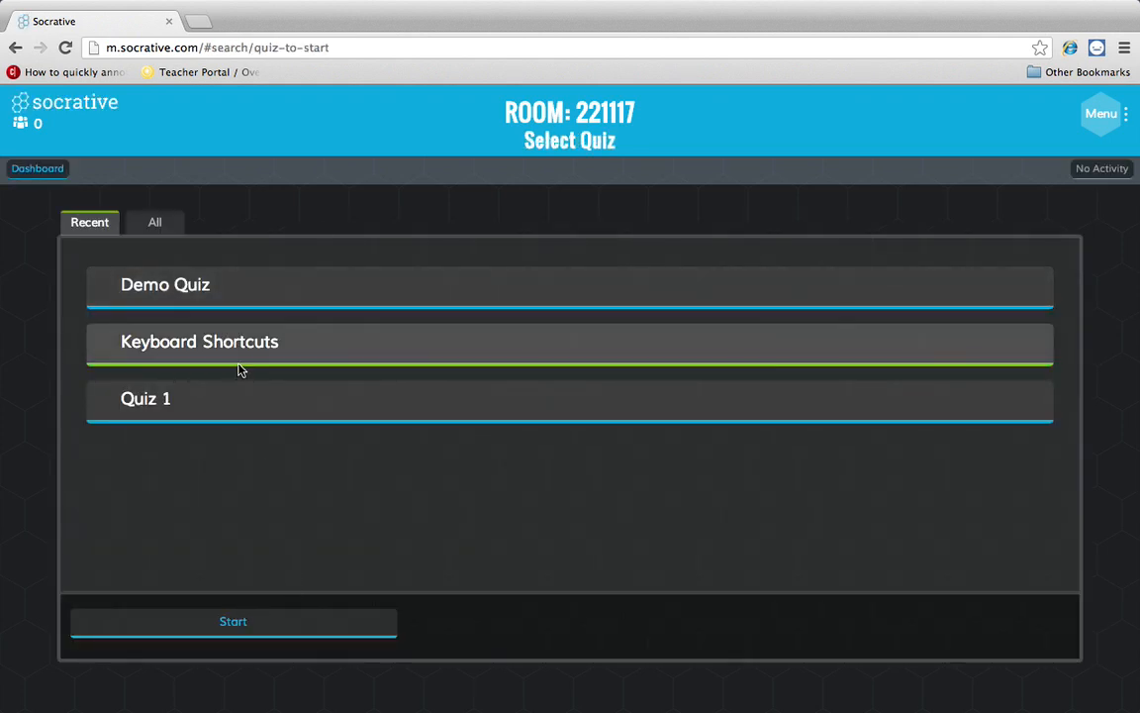
left_click(257, 614)
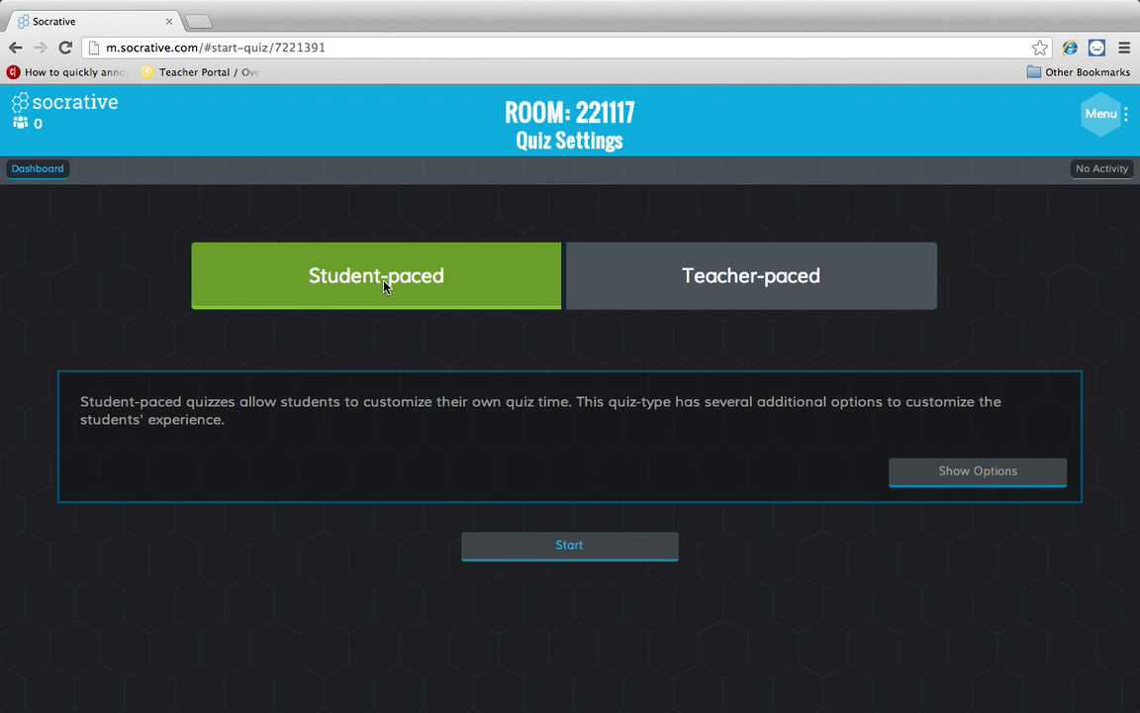
- Show the extra options, try Teacher-paced, then start the quiz Student-paced
left_click(911, 475)
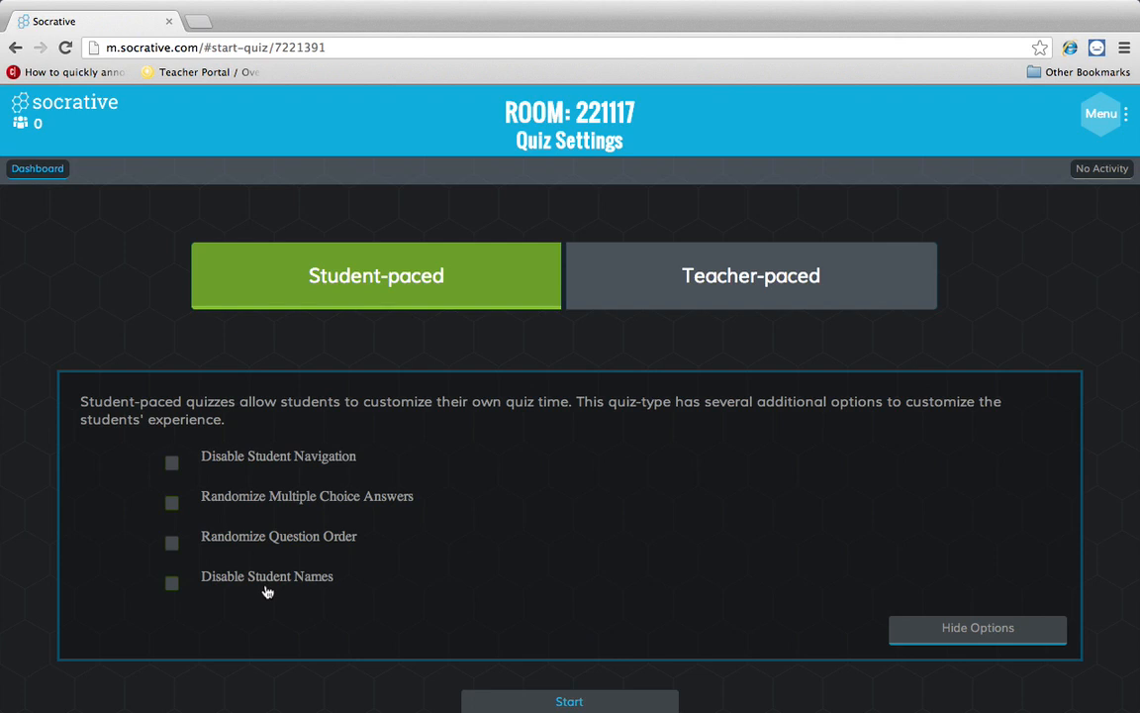
left_click(657, 297)
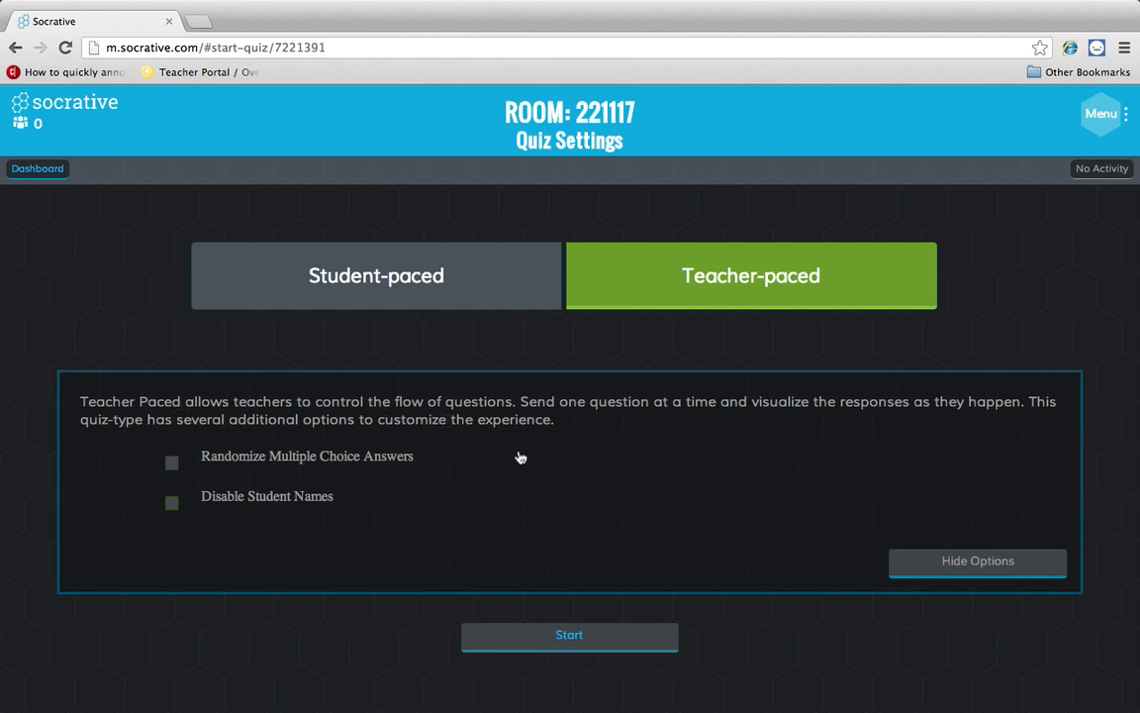
left_click(386, 267)
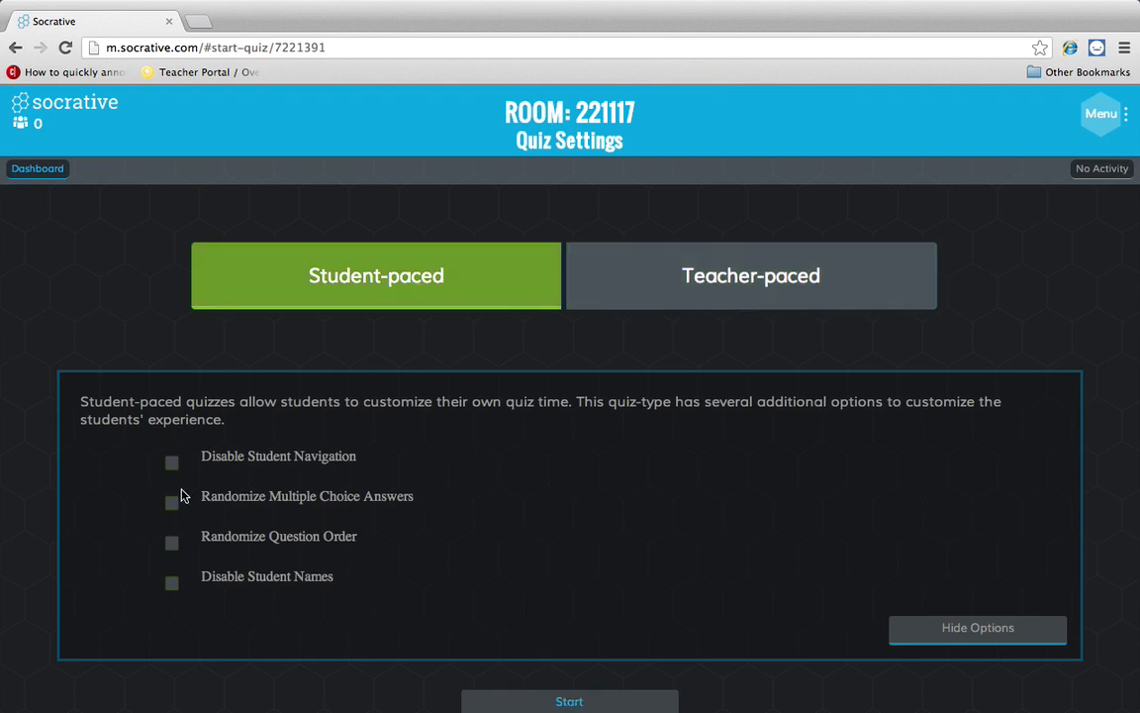
left_click(572, 702)
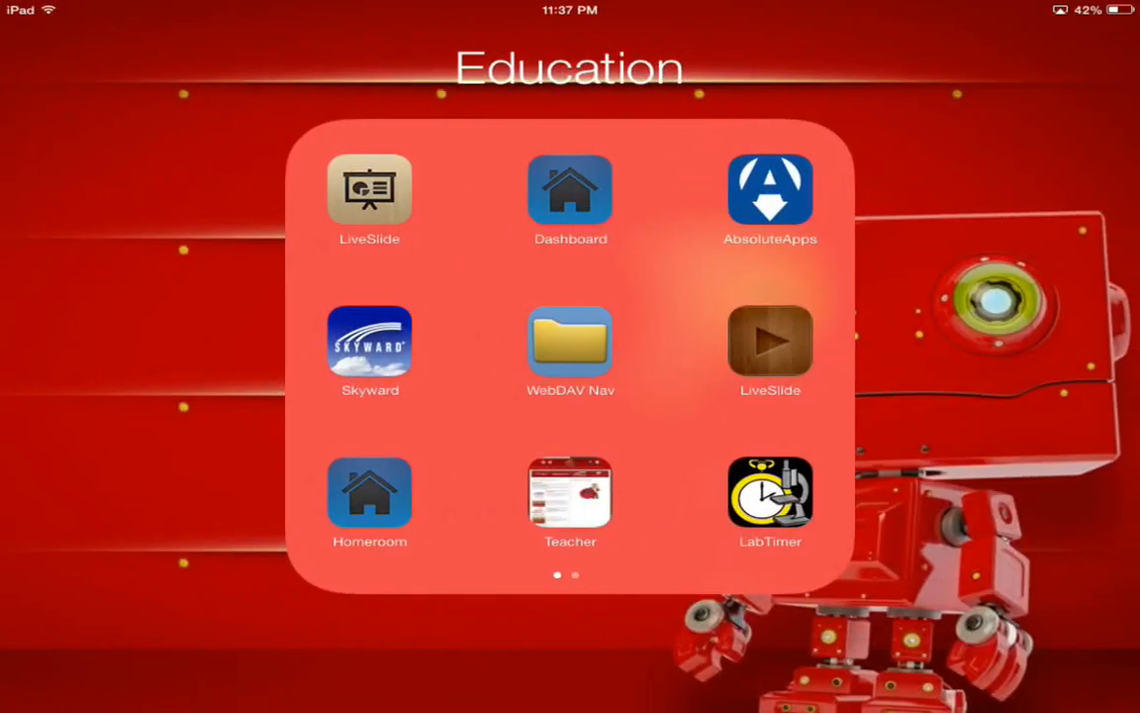
scroll(570, 356, "right", 5)
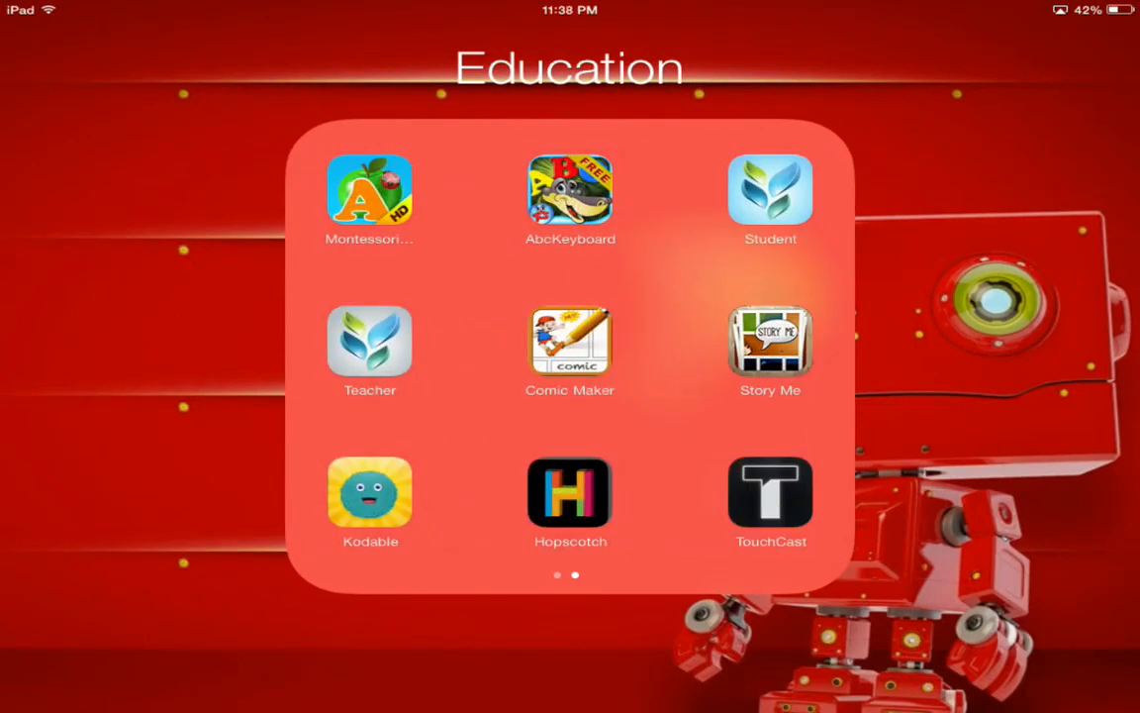
left_click(770, 188)
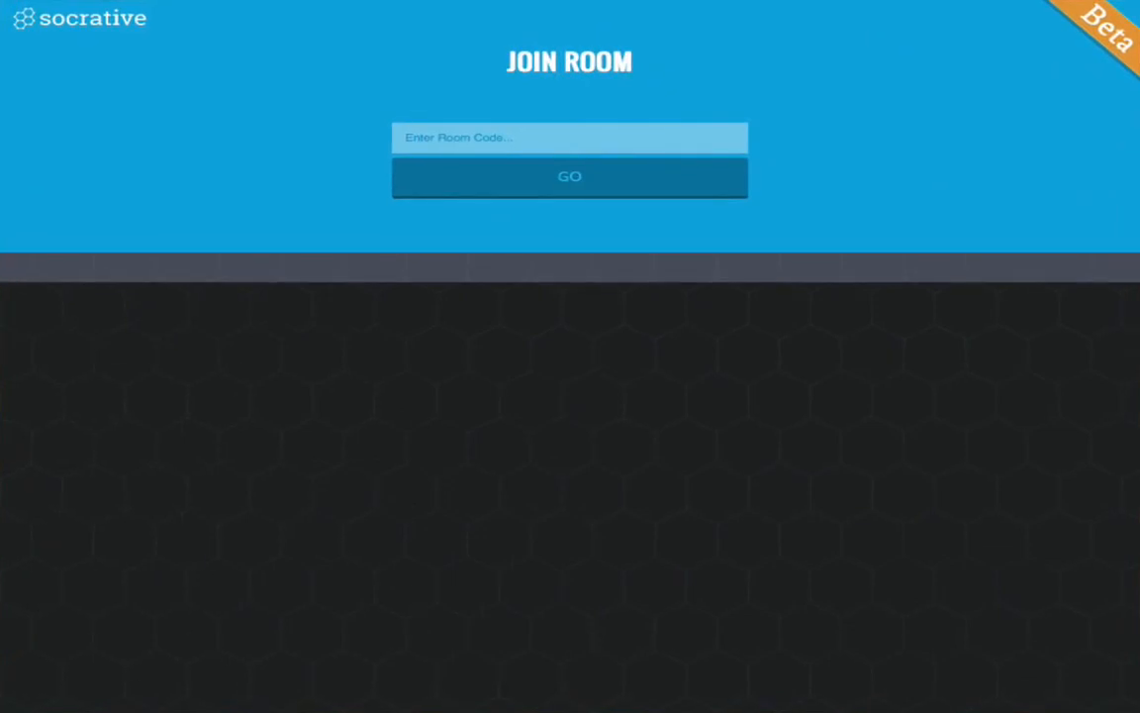
mouse_move(195, 166)
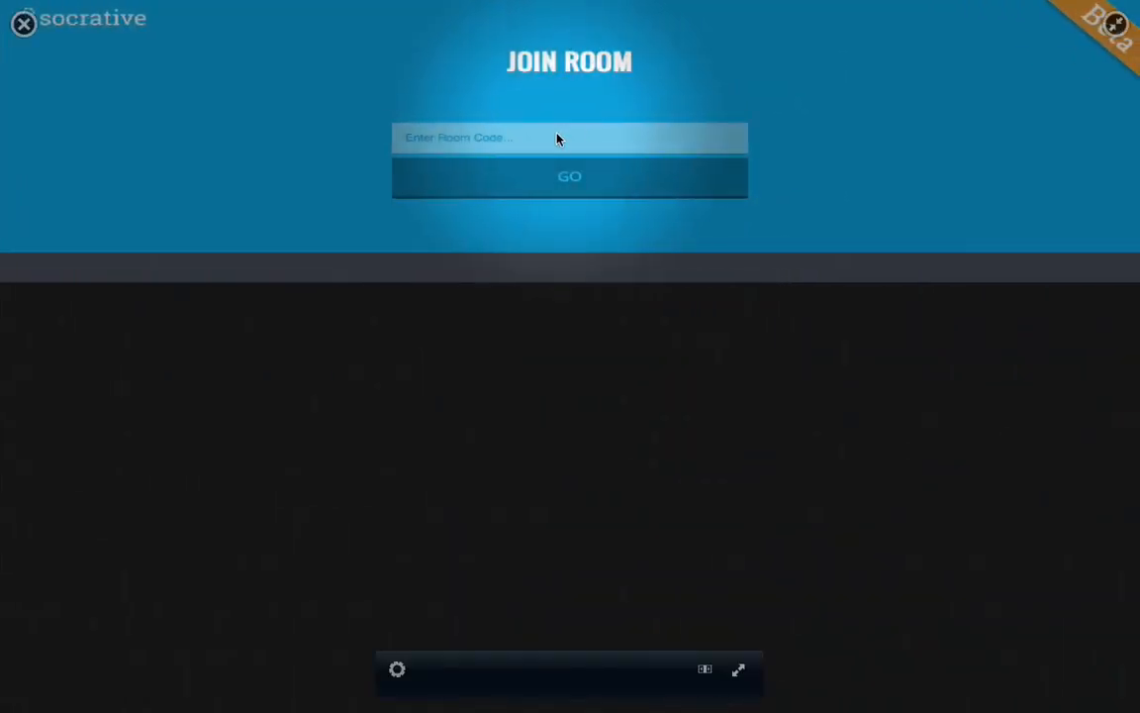
left_click(557, 139)
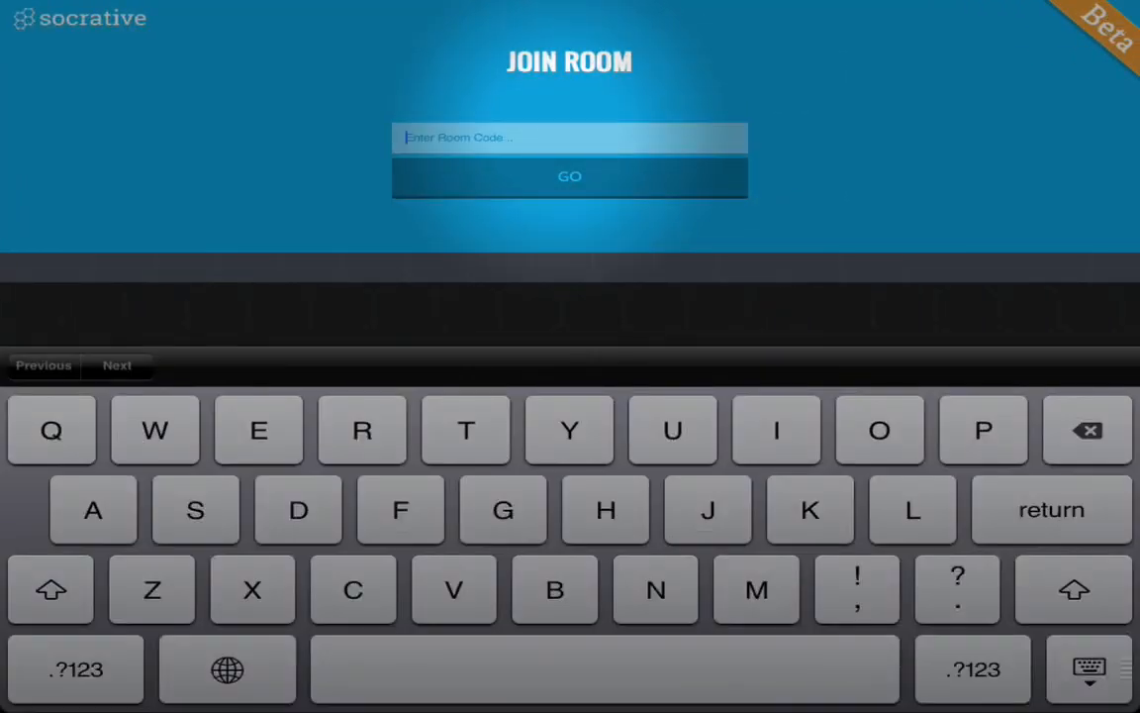
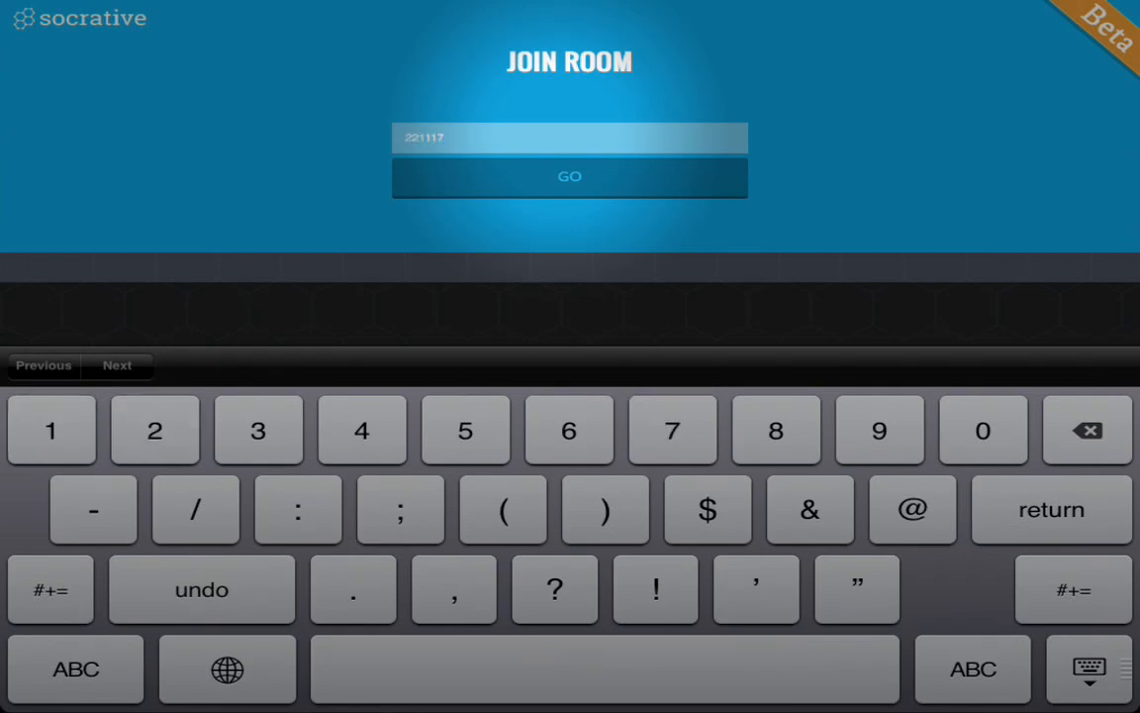
left_click(570, 177)
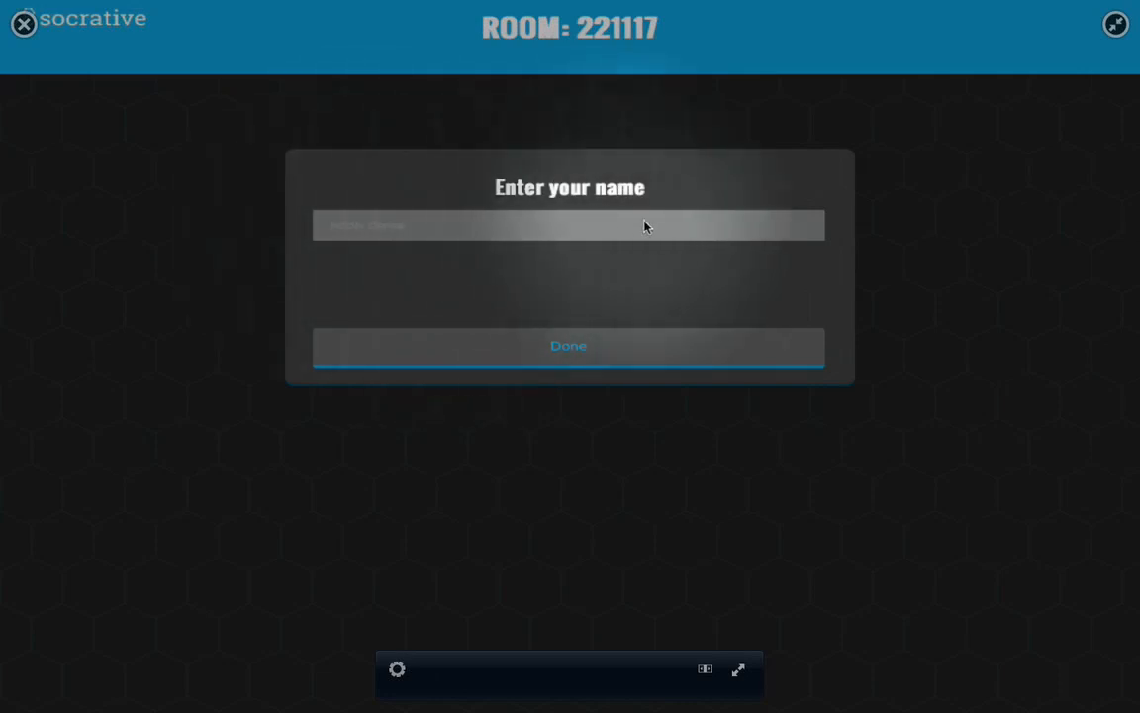
- Enter the student's full name and confirm to open question 1 of 5
left_click(375, 226)
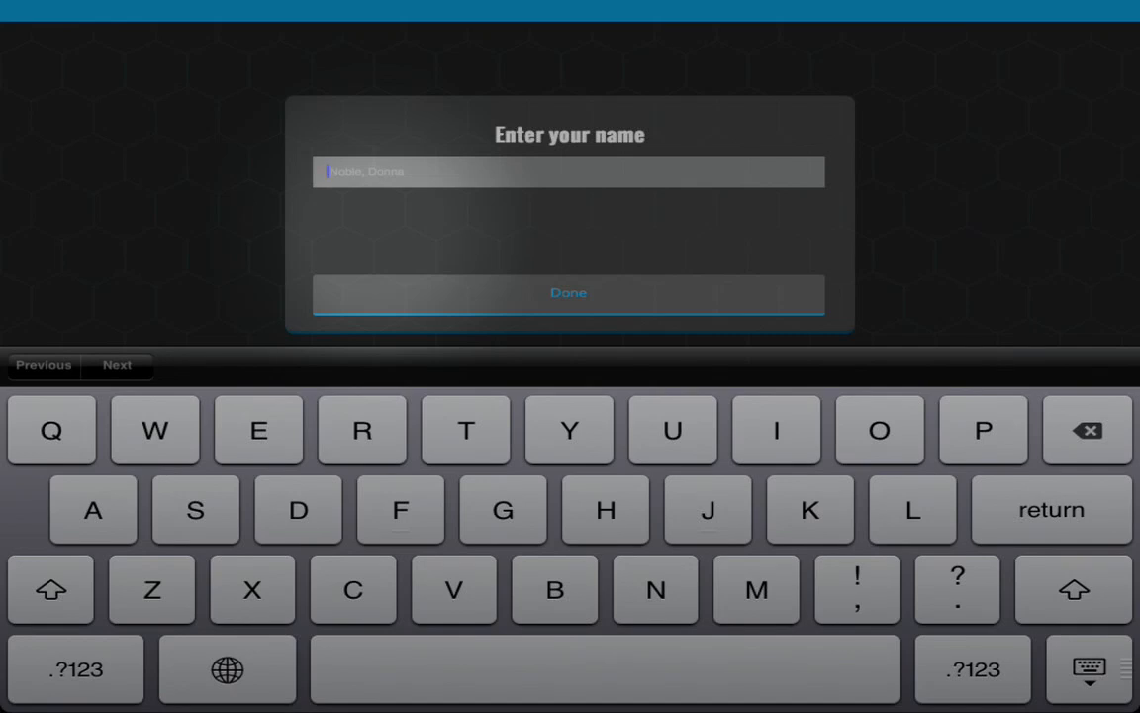
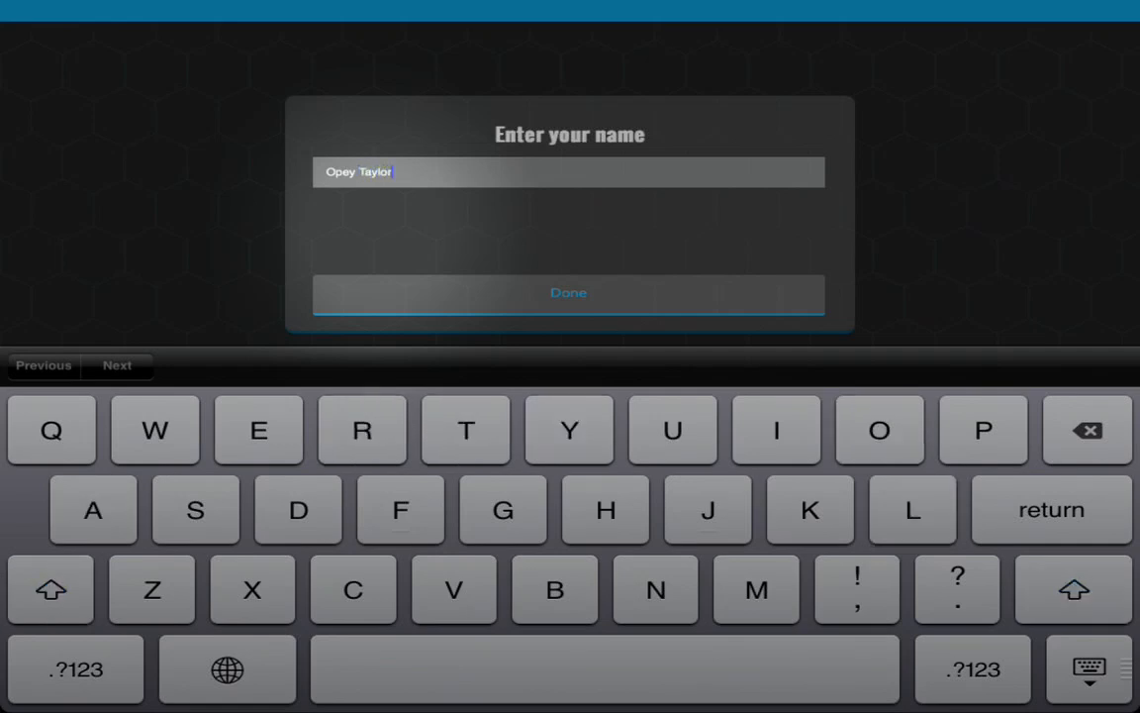
key("Return")
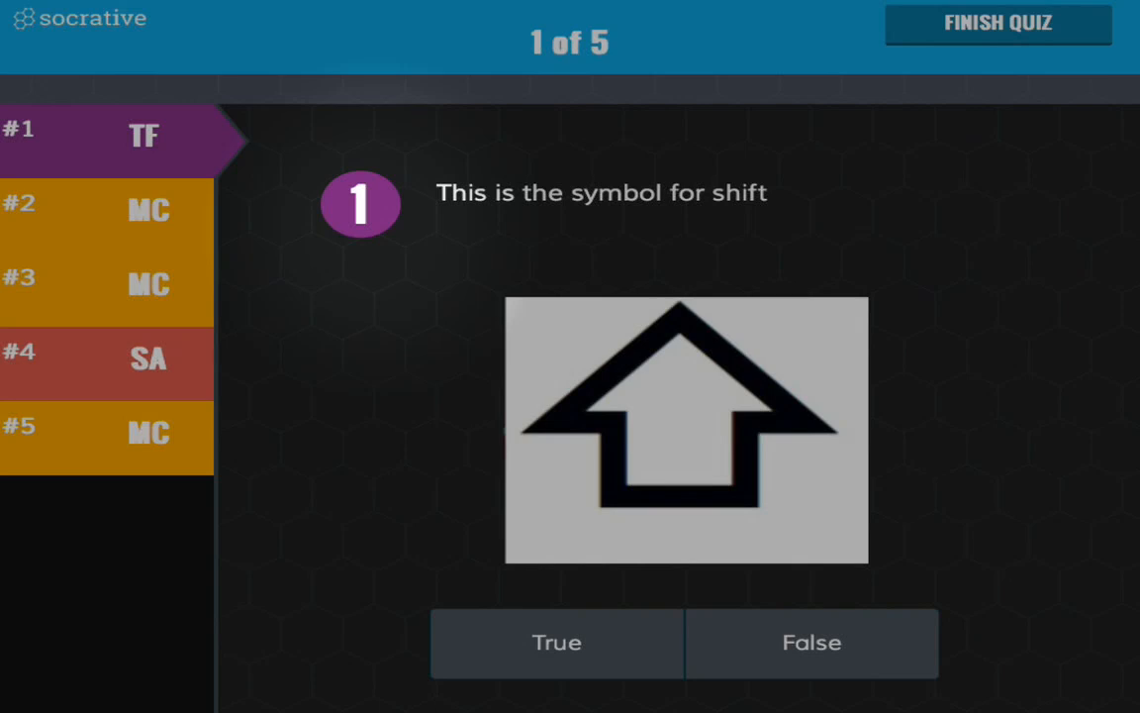
- Answer True to question 1 and Command to question 3, then advance to question 4
left_click(558, 643)
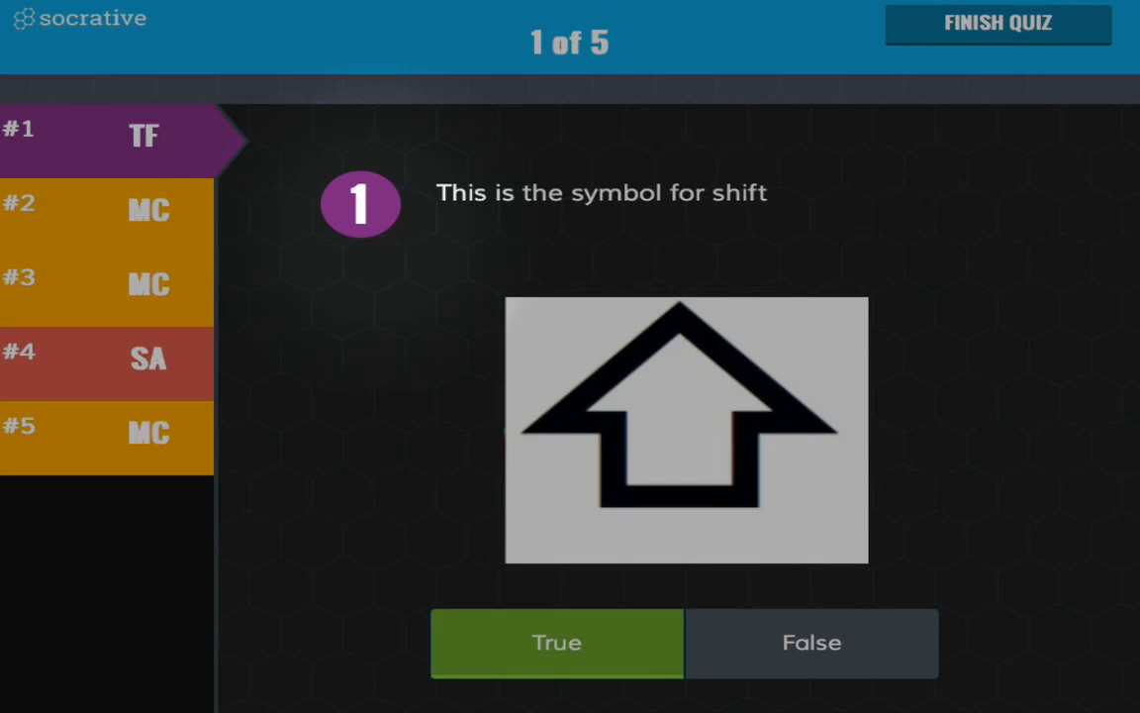
left_click(119, 213)
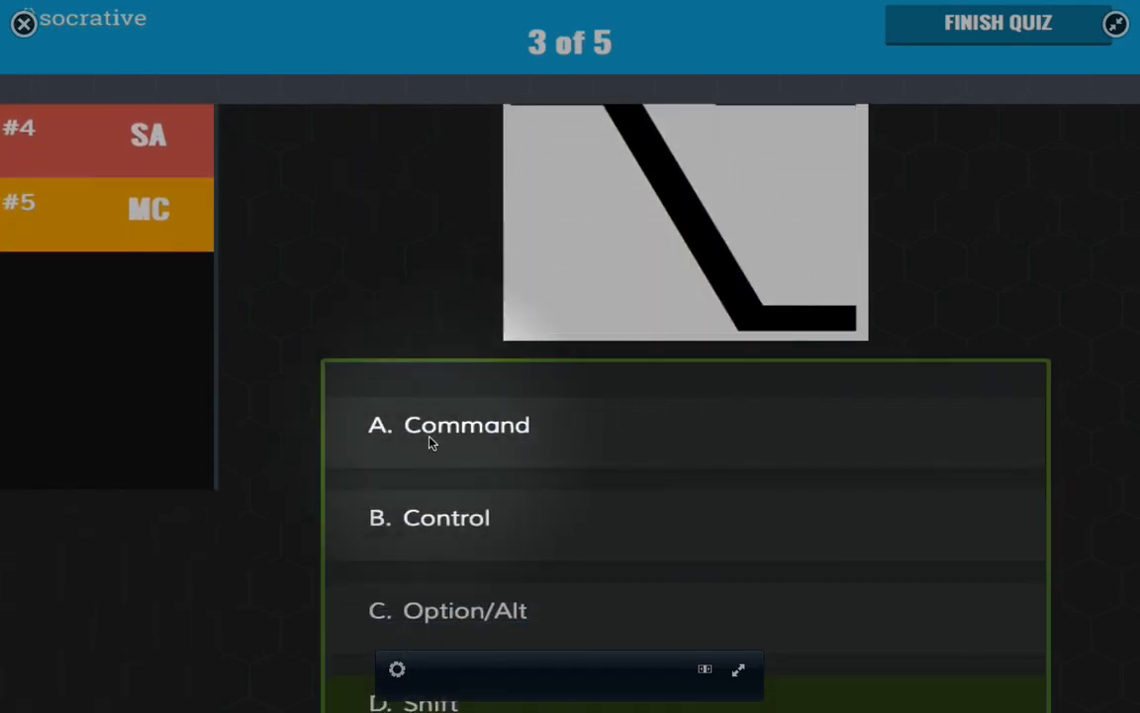
left_click(431, 442)
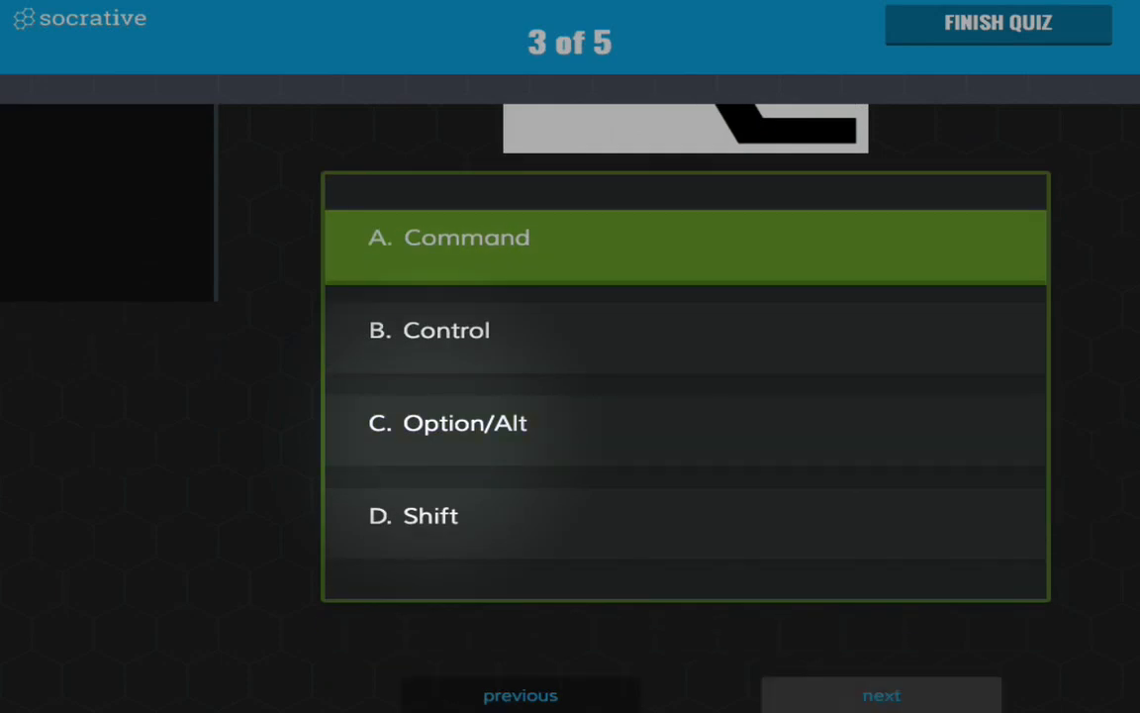
left_click(882, 695)
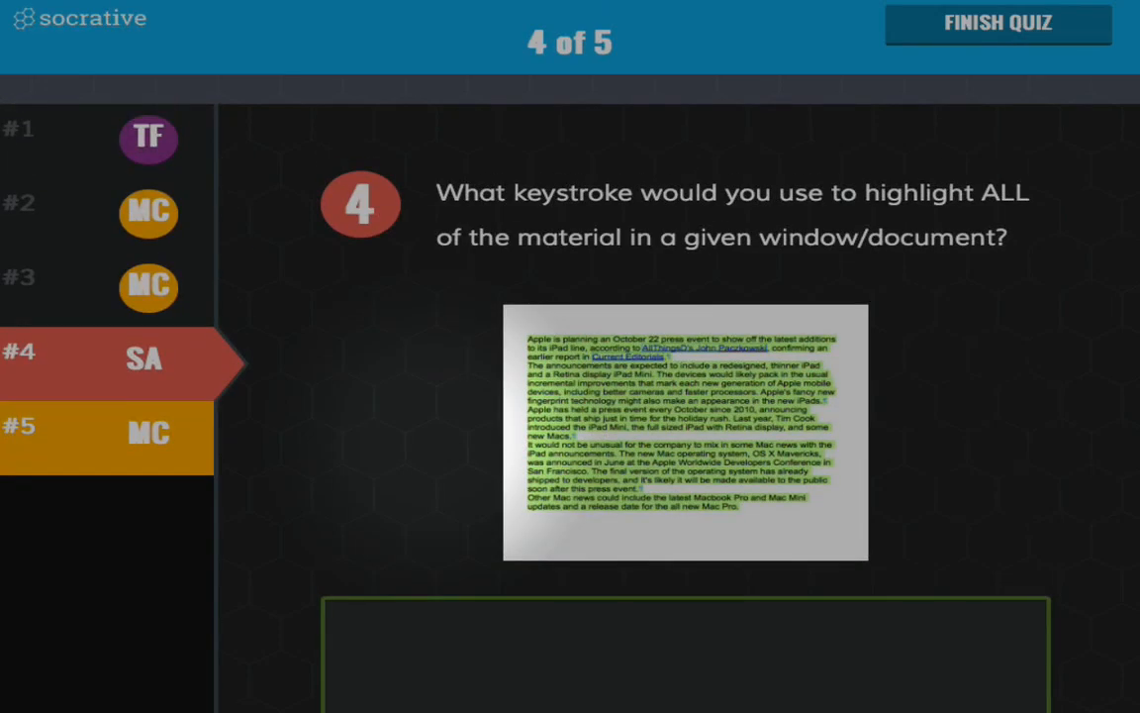
- Type 'command a' as question 4's short answer and advance to question 5
scroll(433, 428, "down", 3)
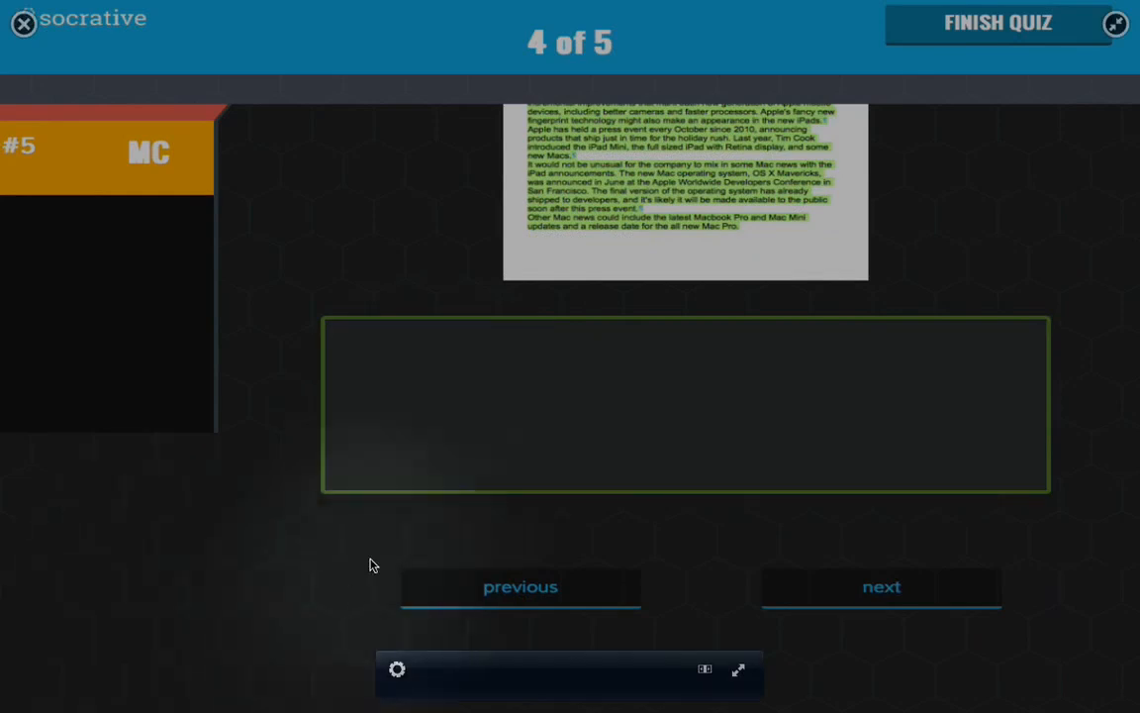
left_click(330, 416)
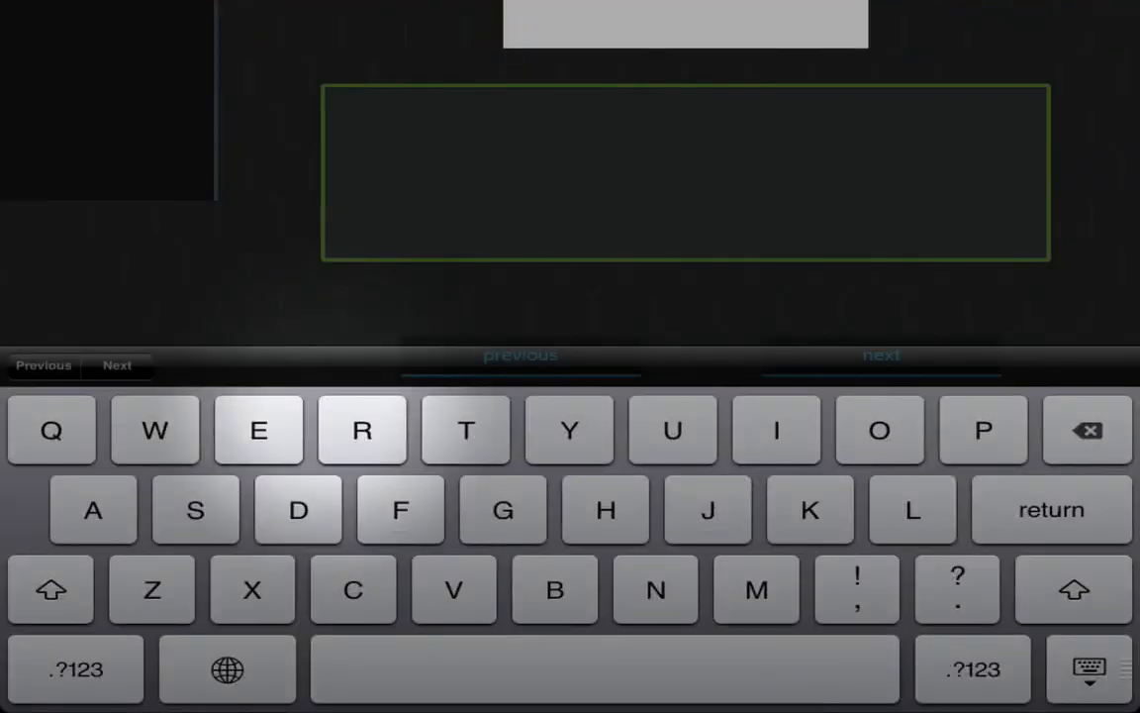
type("command ")
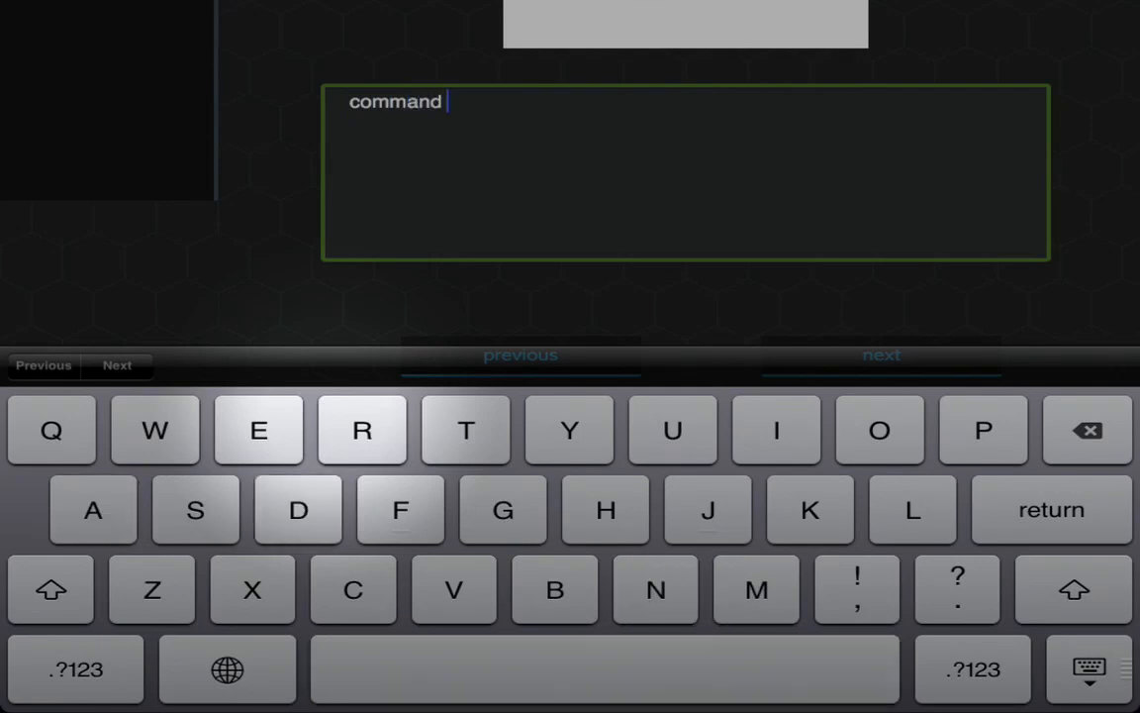
type("a")
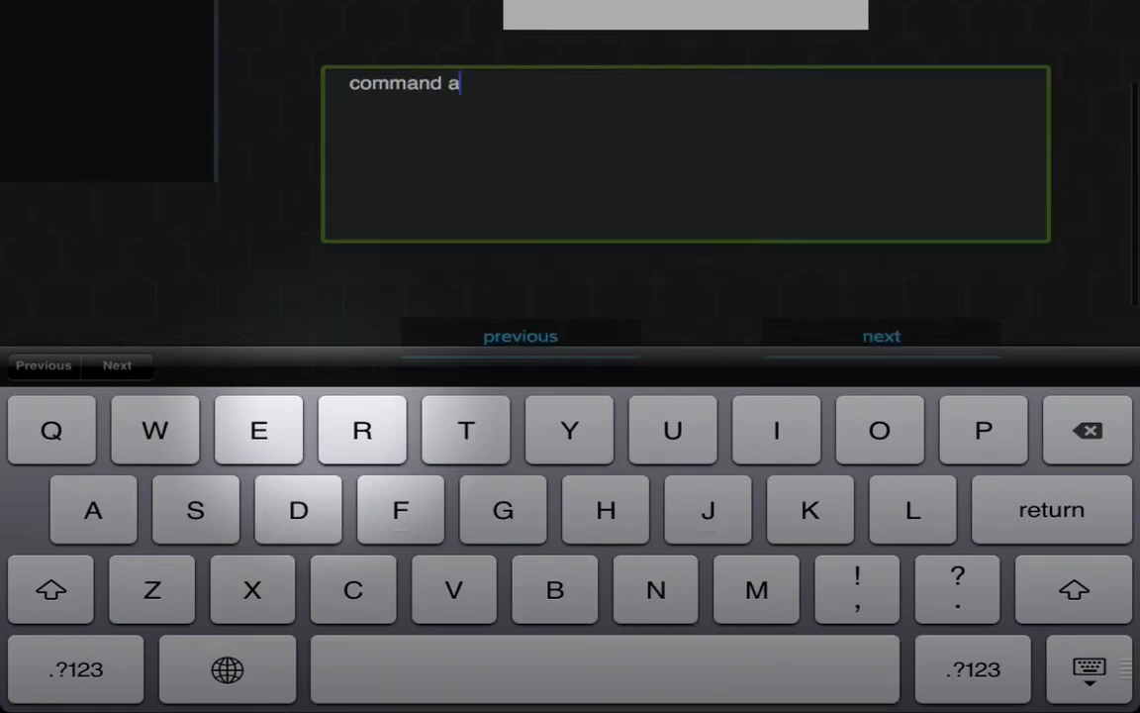
left_click(881, 321)
left_click(485, 323)
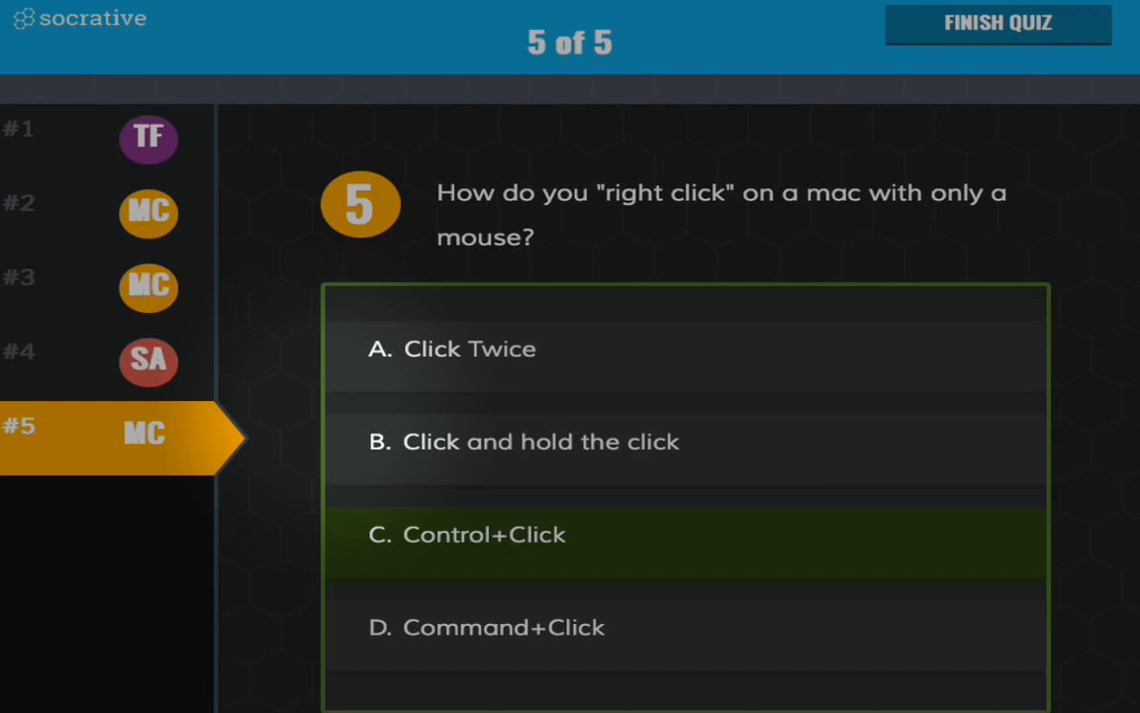
scroll(426, 426, "down", 2)
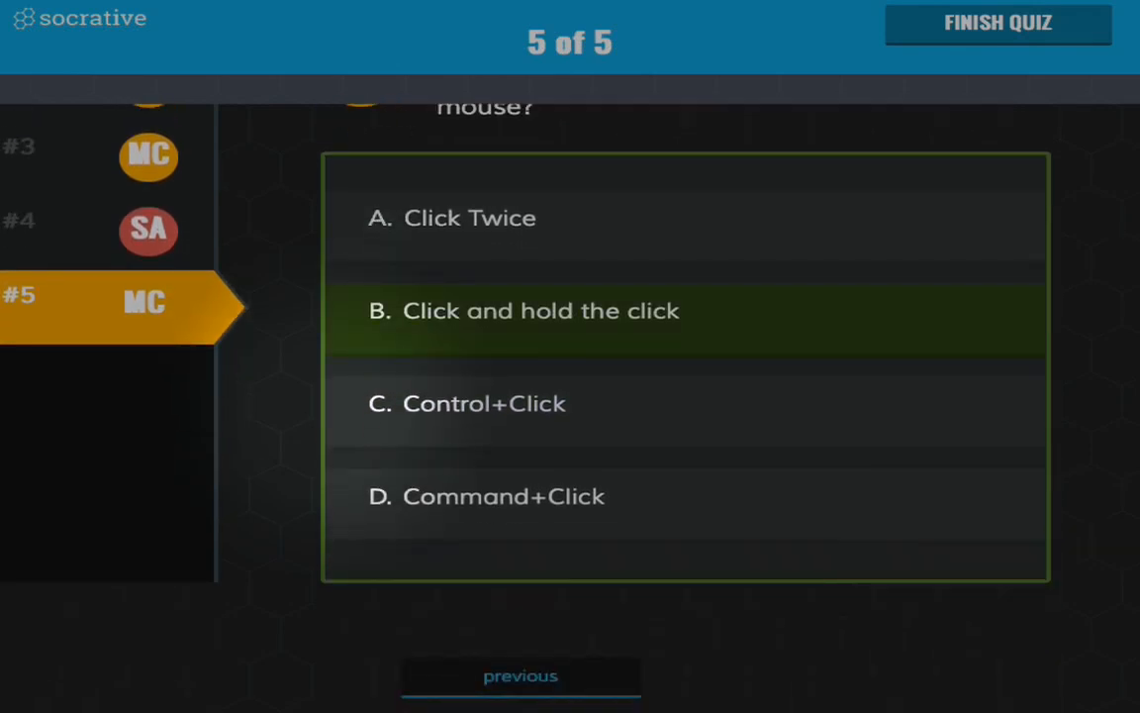
left_click(374, 424)
scroll(374, 424, "down", 2)
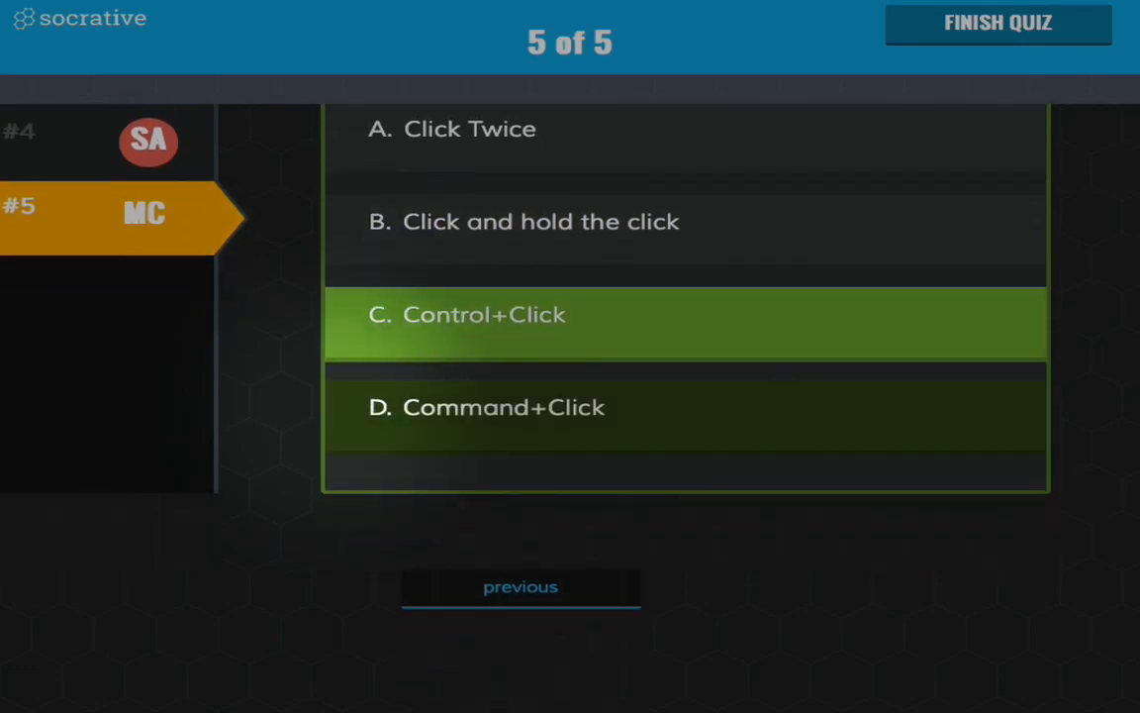
scroll(374, 424, "up", 2)
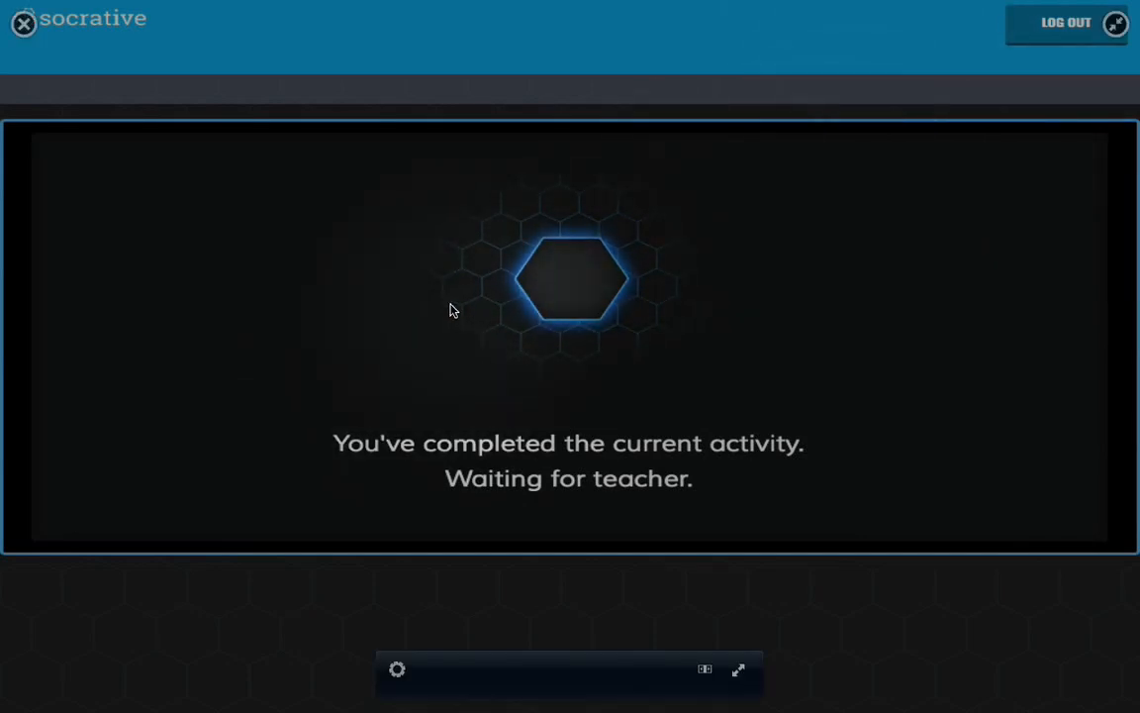
key("ctrl+Left")
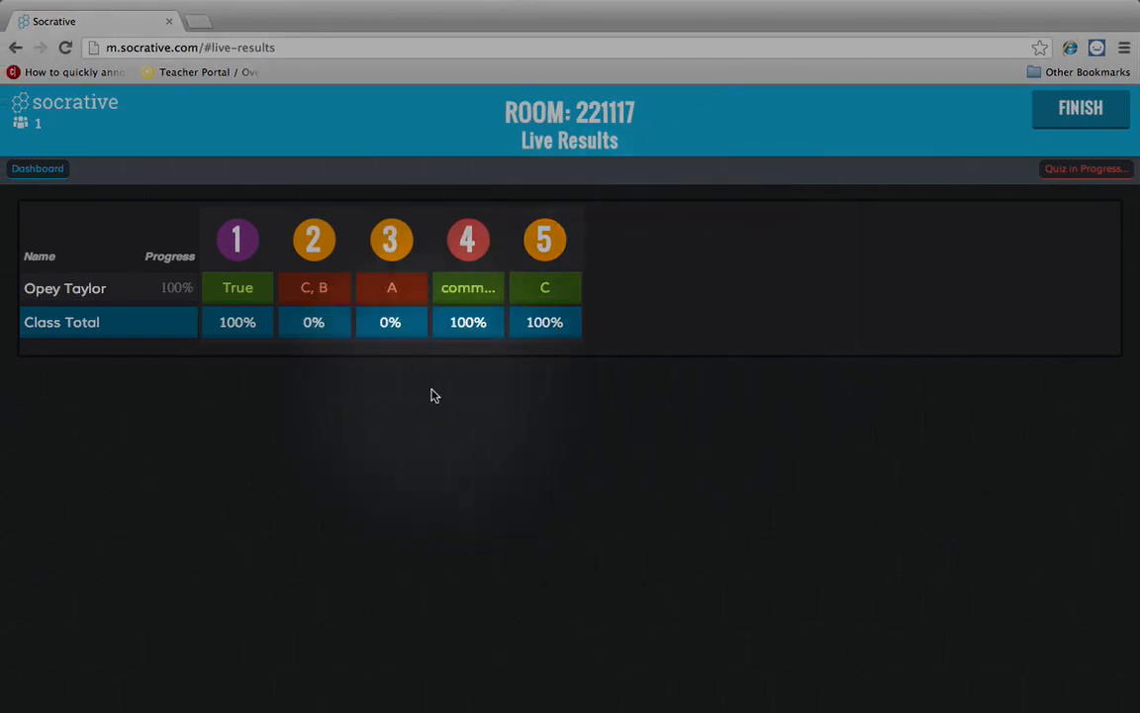
left_click(223, 351)
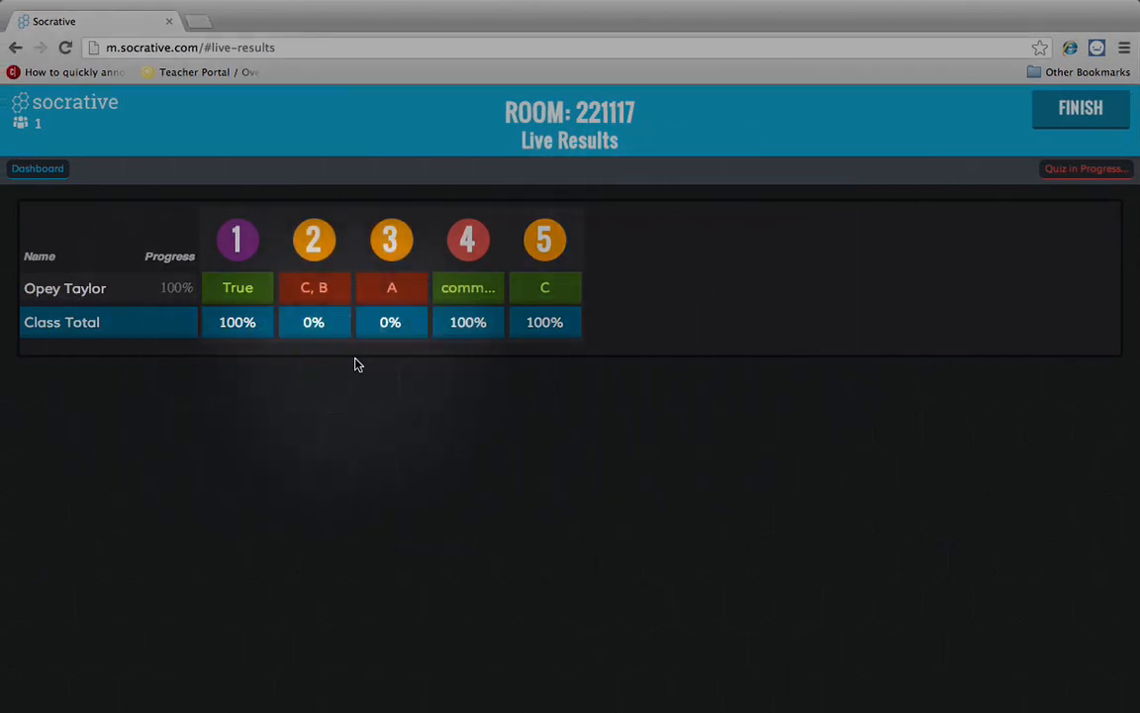
left_click(391, 356)
left_click(476, 355)
left_click(546, 358)
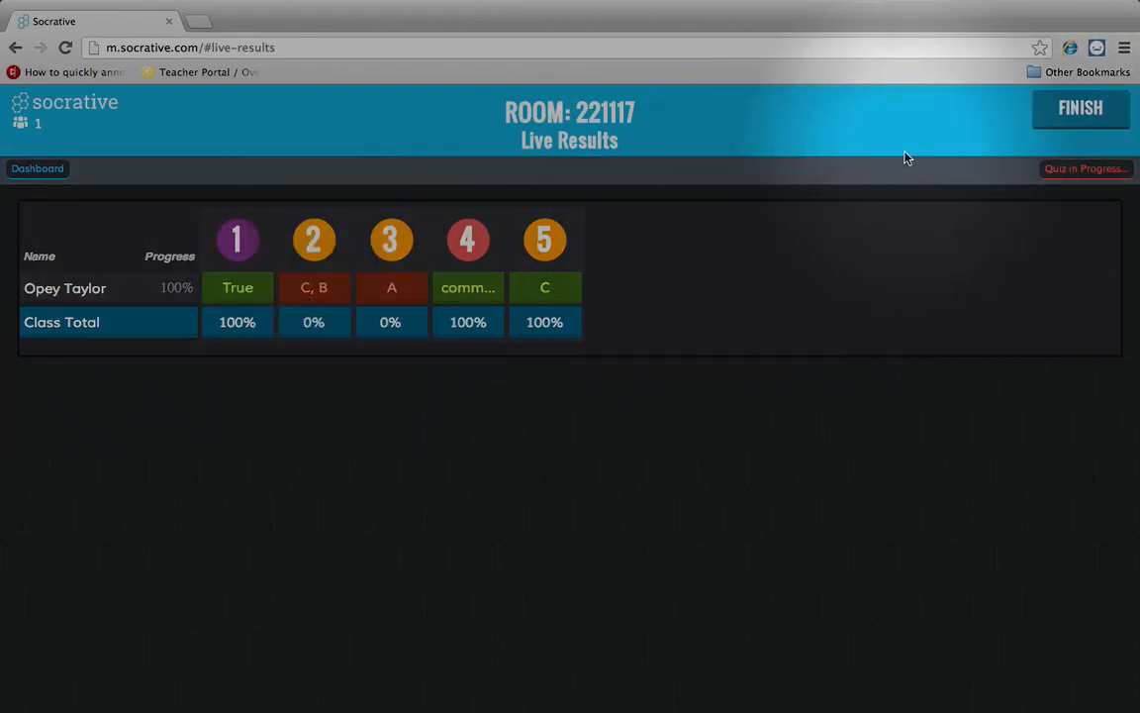
- Finish the quiz, download socrative-report.xlsx and open it in Excel, then choose Quick Question
left_click(1076, 109)
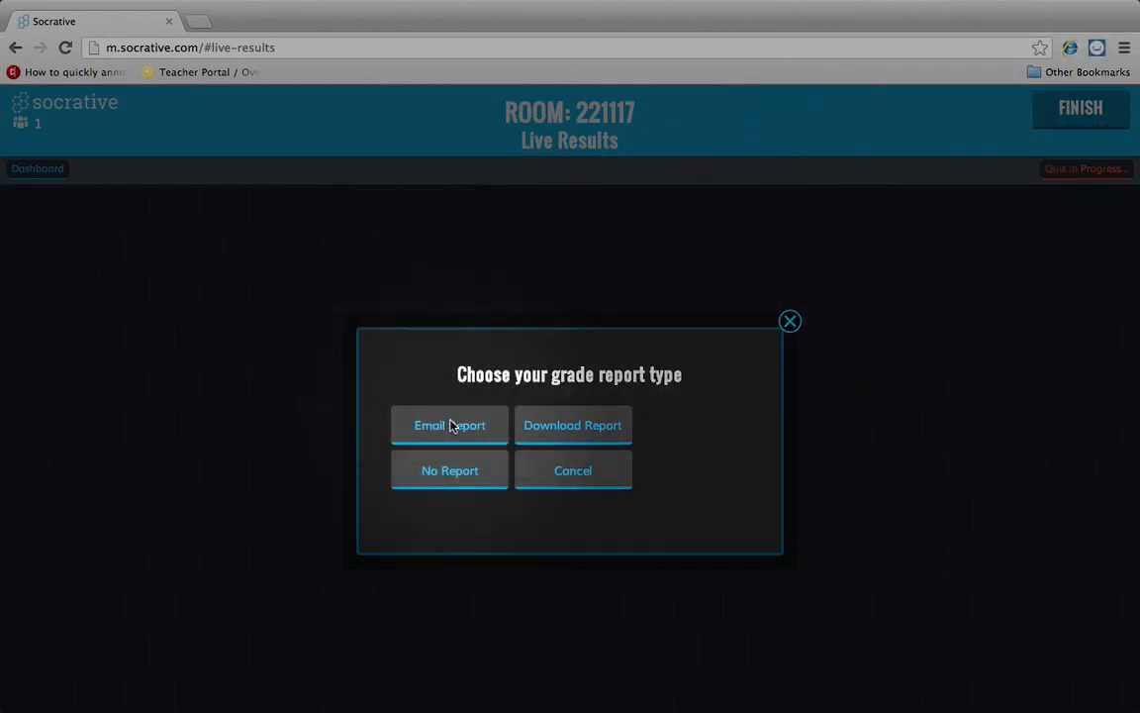
left_click(558, 437)
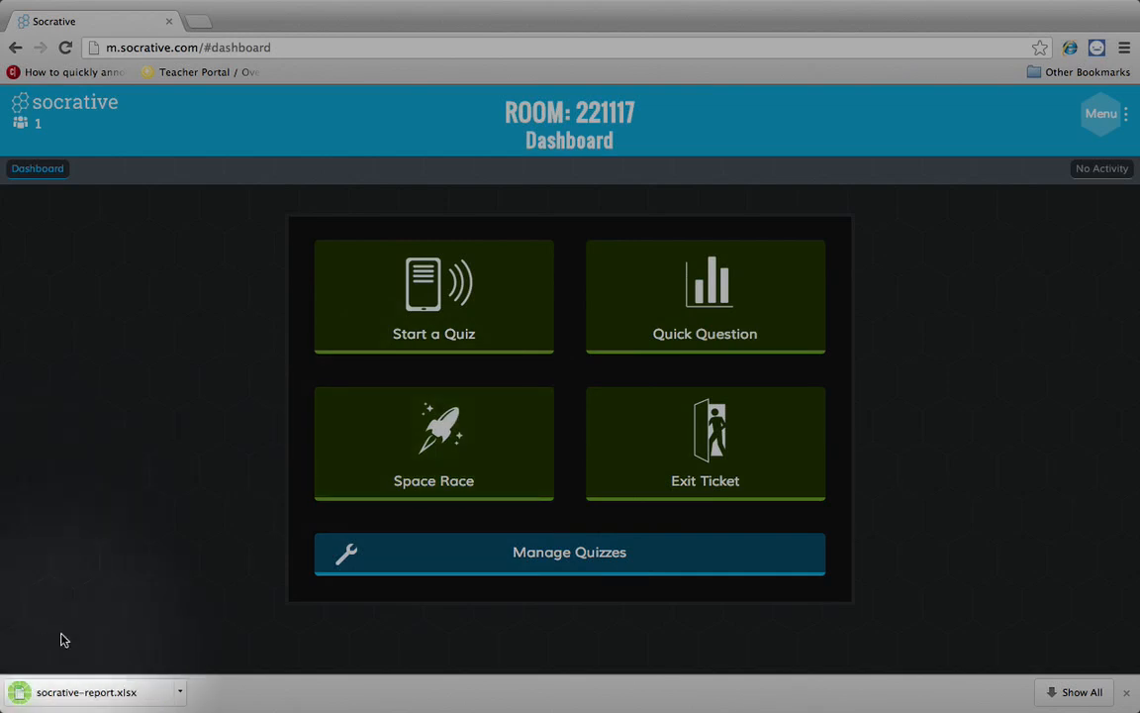
left_click(102, 696)
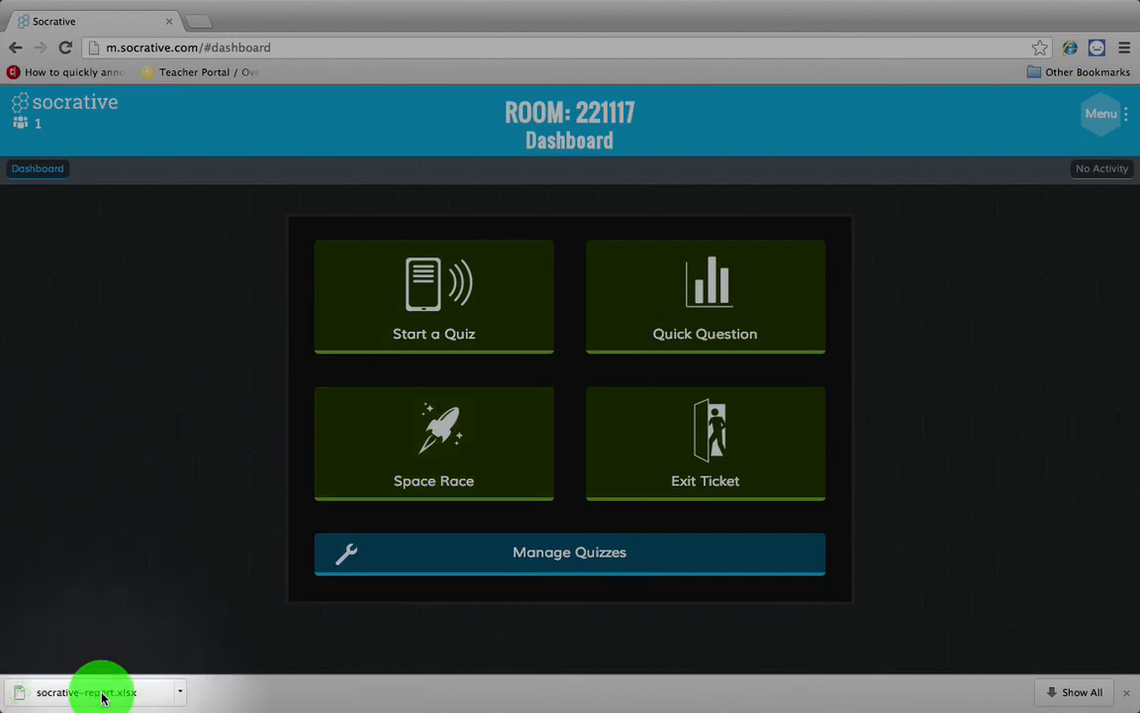
left_click(102, 696)
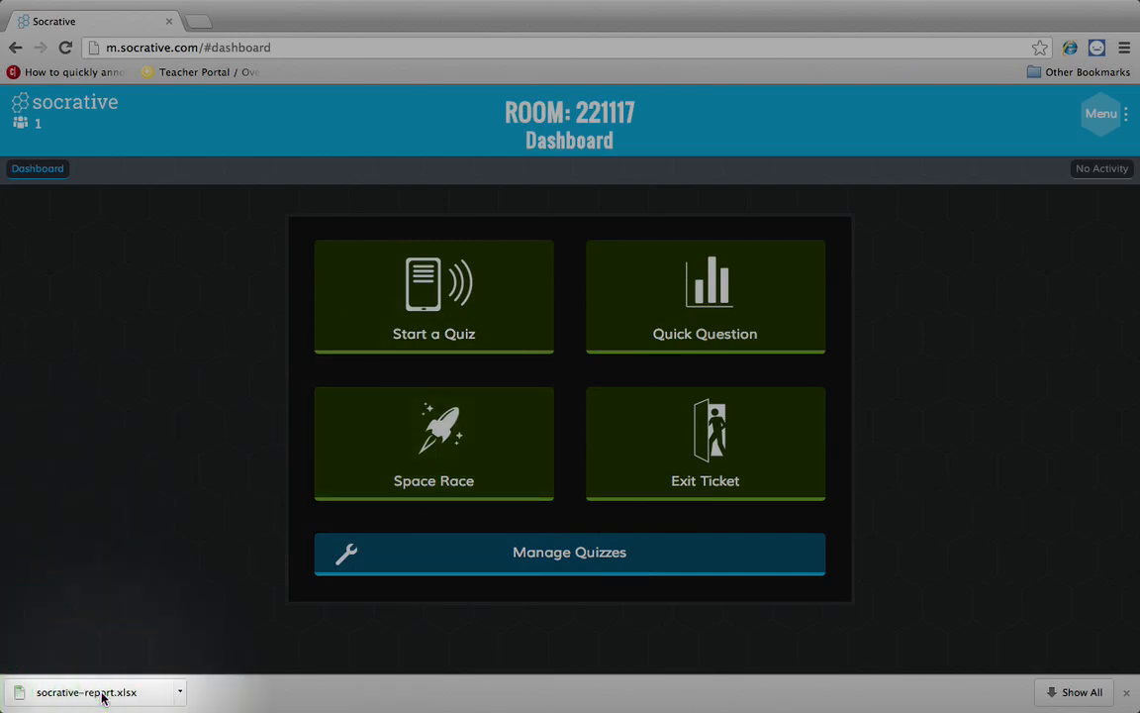
left_click(179, 692)
left_click(193, 671)
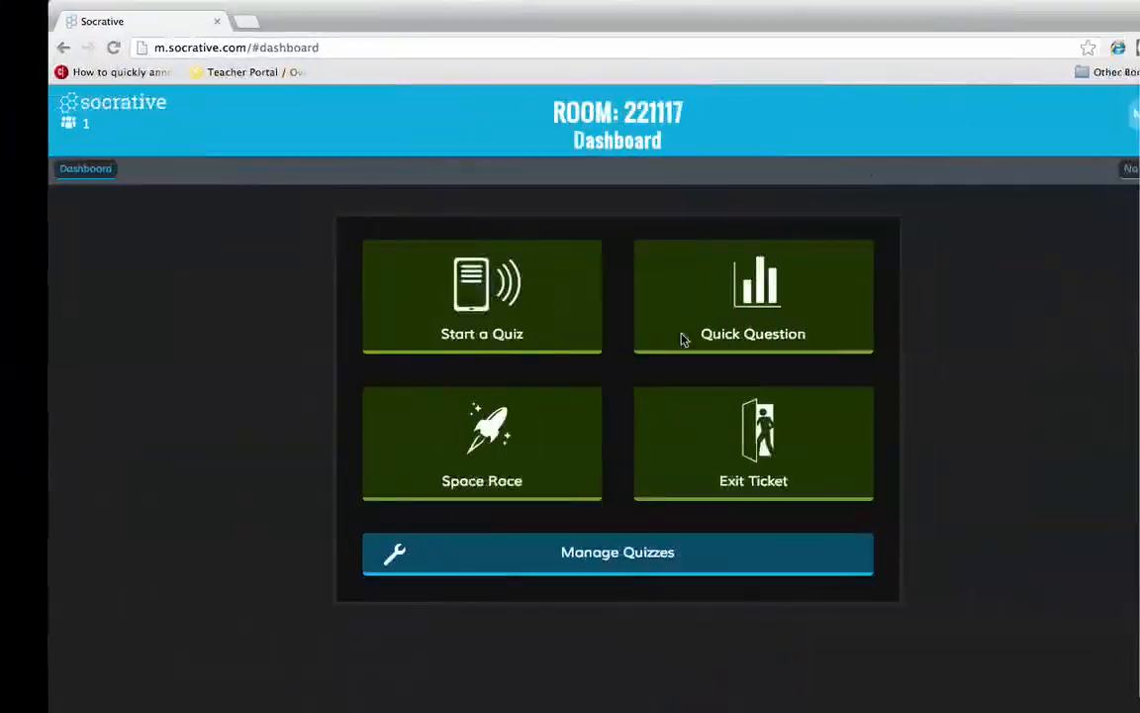
left_click(787, 310)
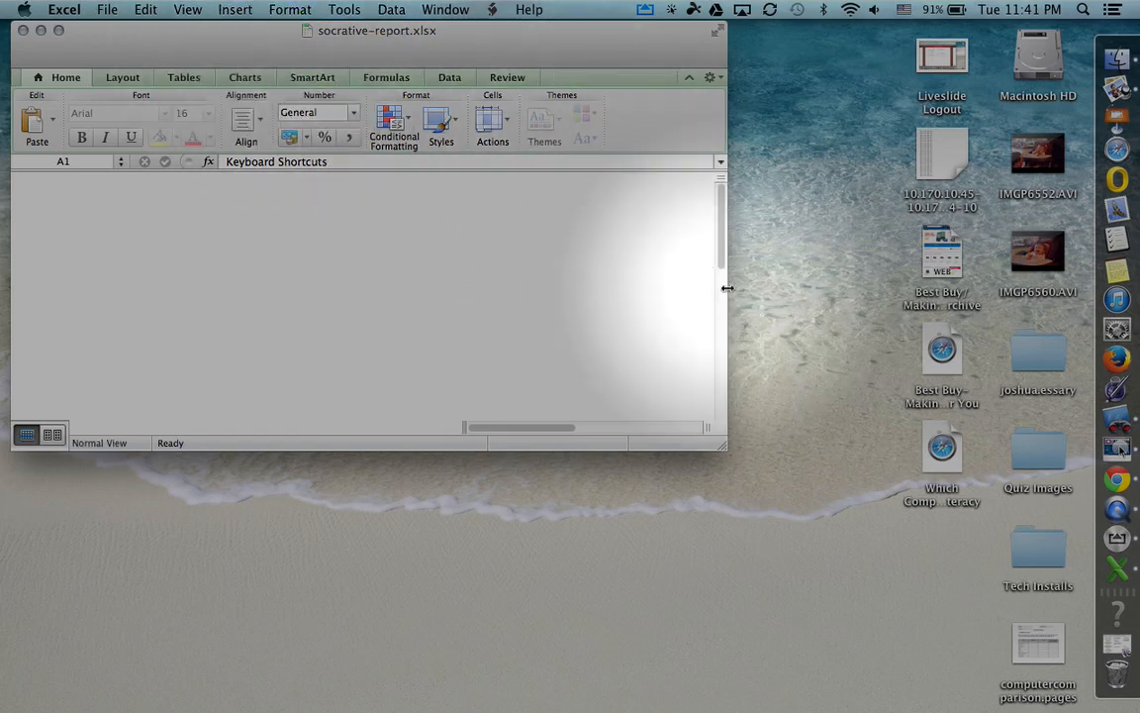
- Bring the socrative-report.xlsx Excel window forward and enlarge it to show the score table
left_click(121, 79)
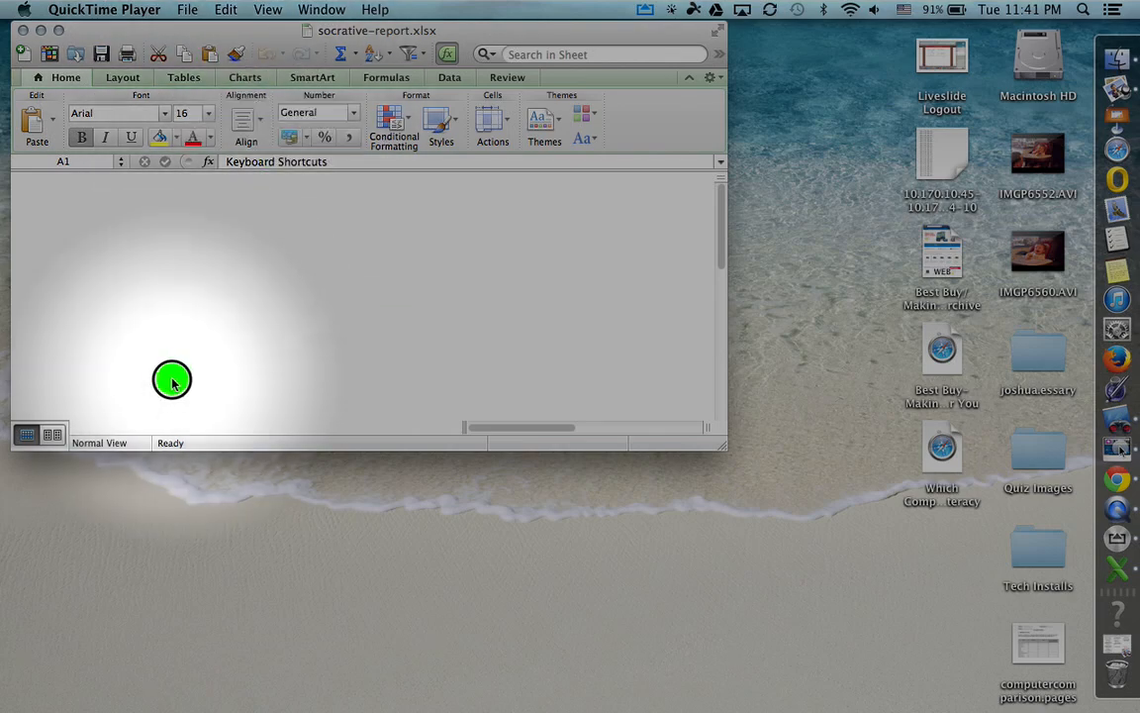
left_click(130, 548)
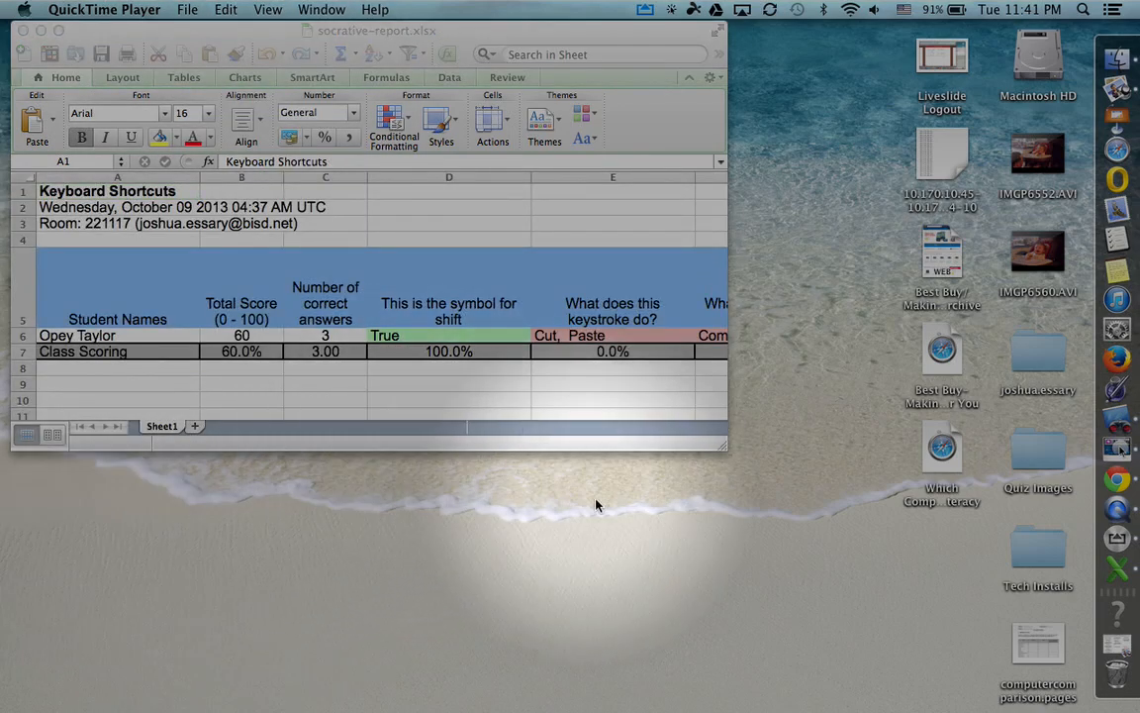
left_click_drag(724, 447, 812, 575)
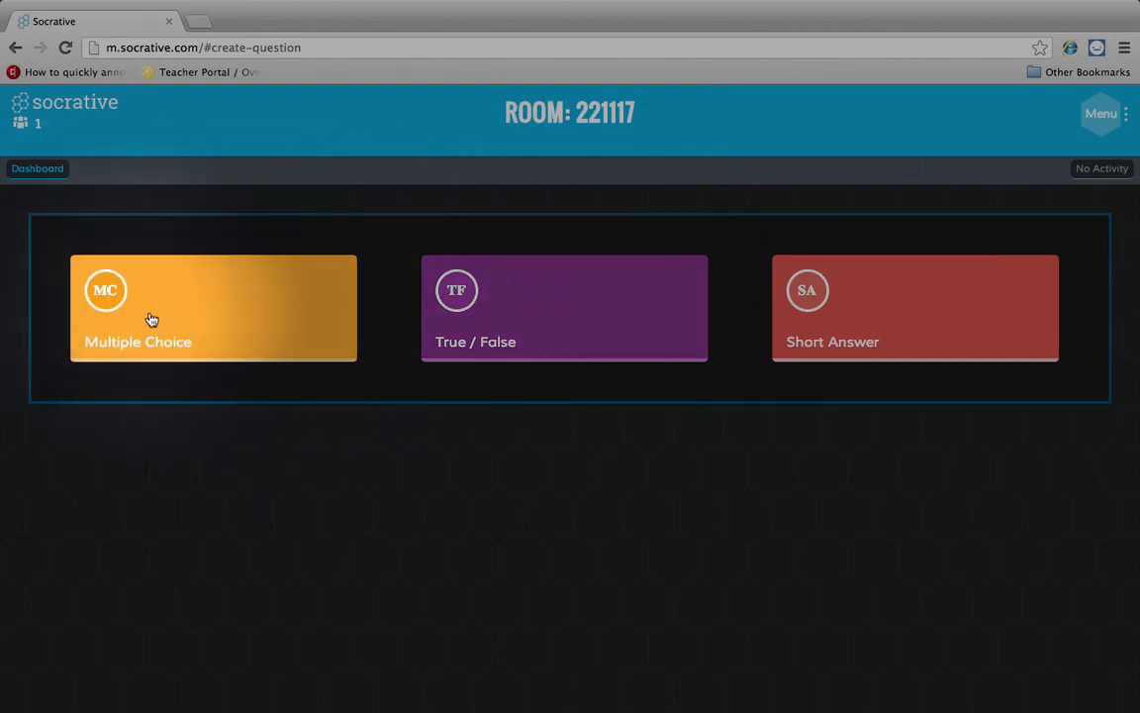
- Launch a True/False quick question instead of the initial Multiple Choice one
left_click(281, 316)
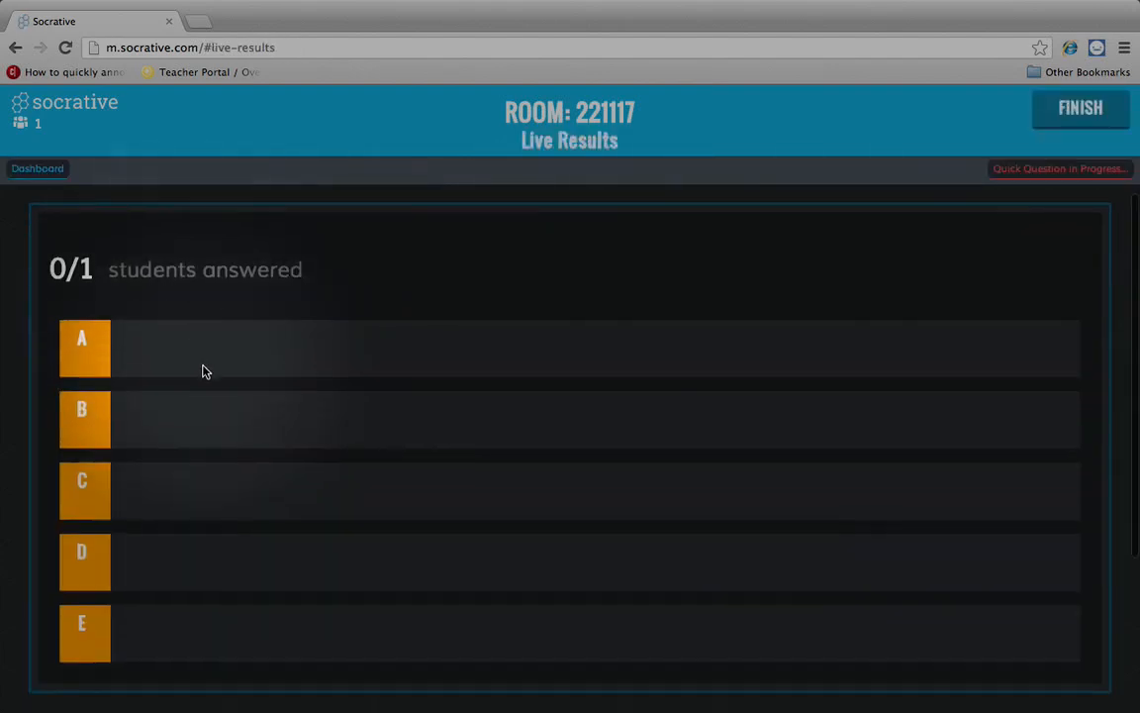
scroll(204, 371, "down", 3)
scroll(204, 371, "up", 2)
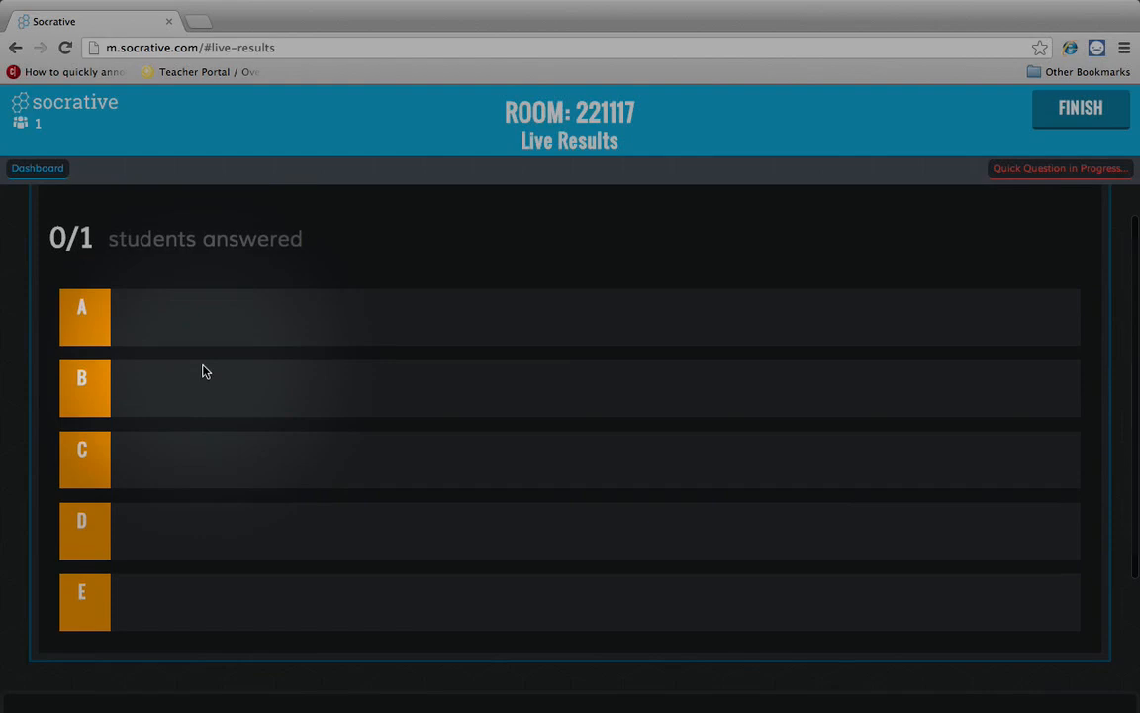
scroll(204, 372, "down", 3)
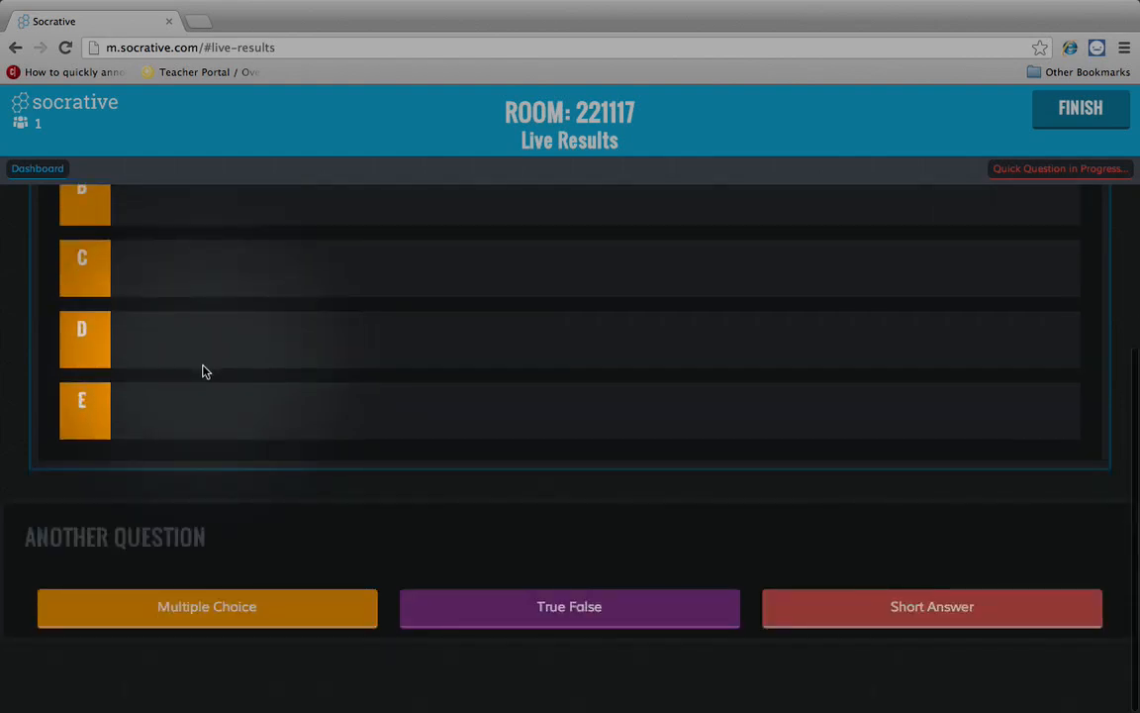
left_click(498, 606)
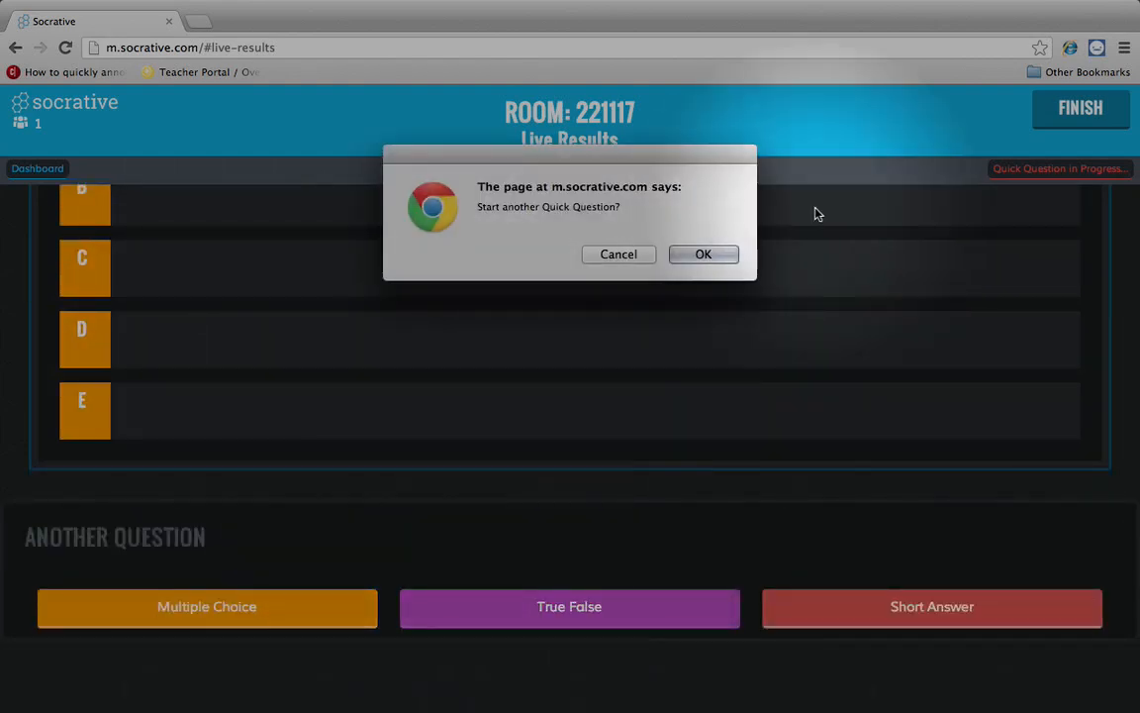
left_click(711, 259)
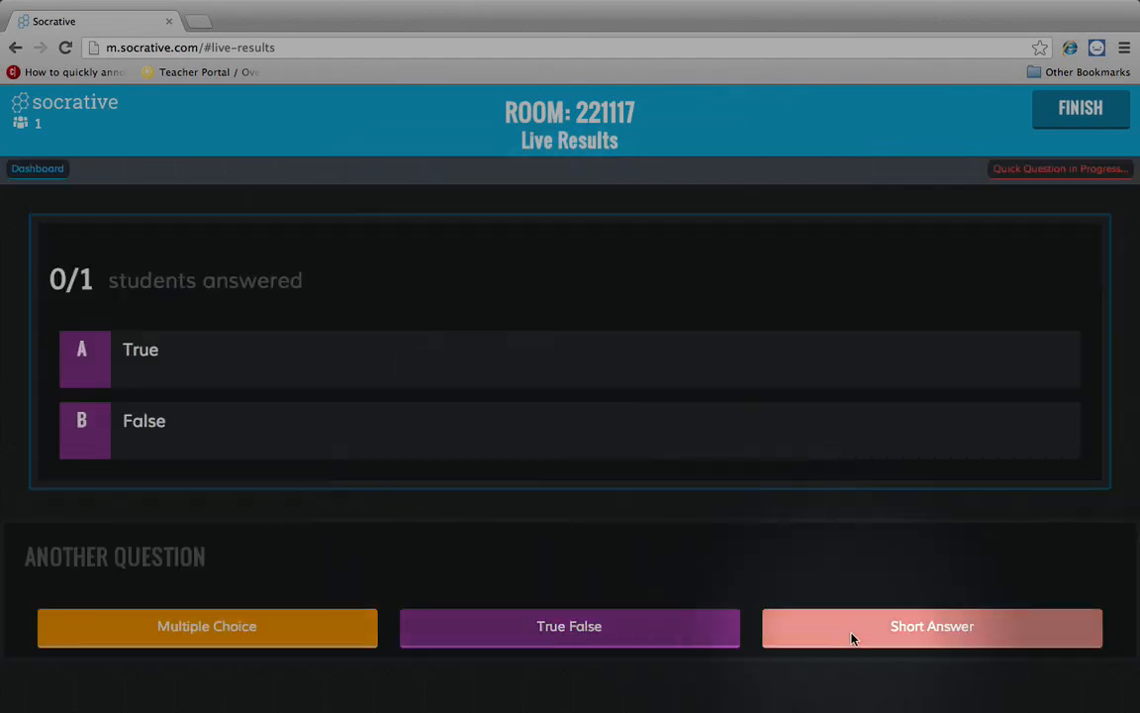
- Try a Short Answer quick question, then request another Multiple Choice question
left_click(861, 642)
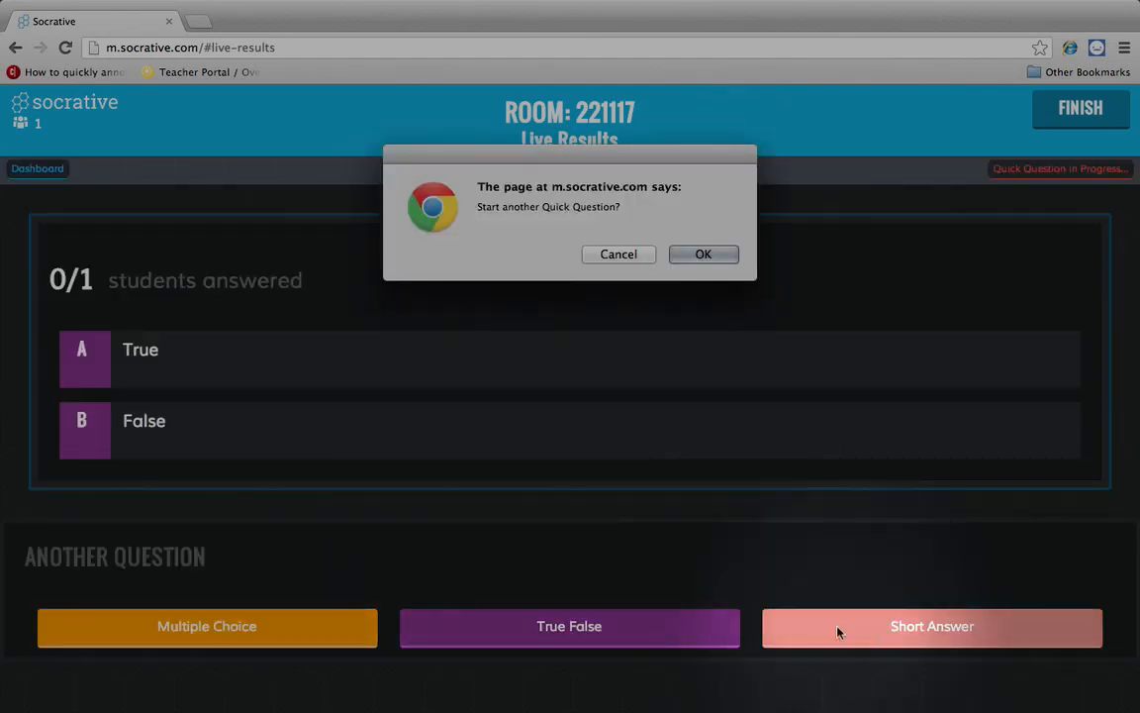
left_click(715, 259)
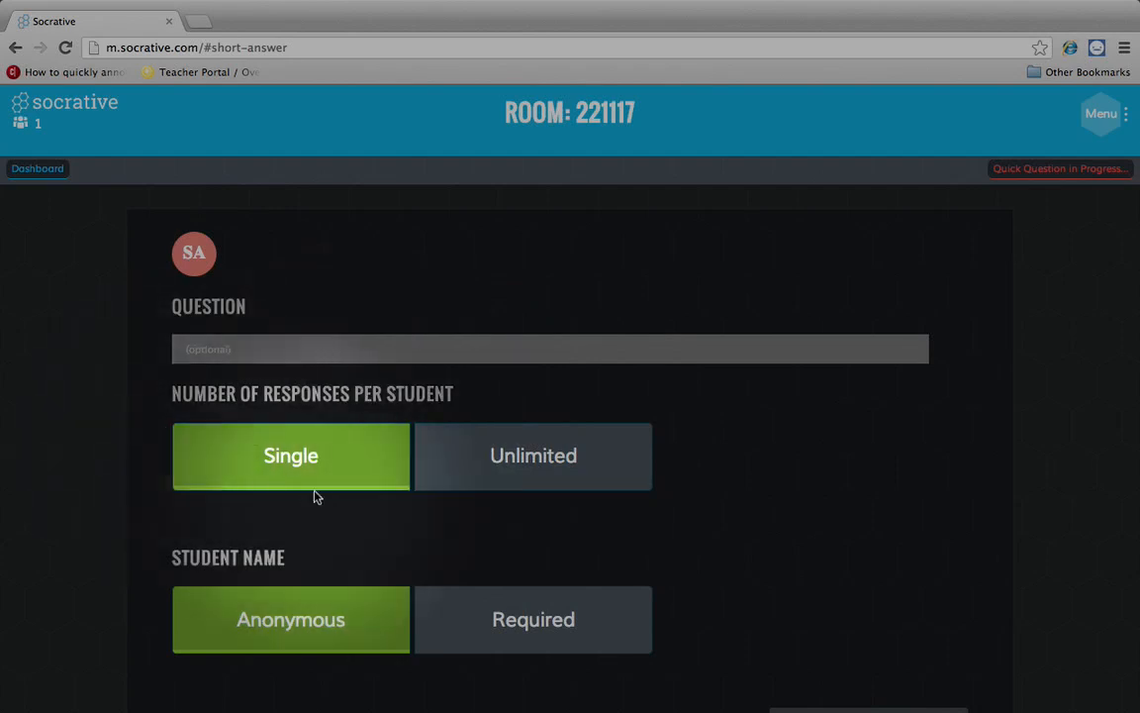
scroll(79, 433, "left", 5)
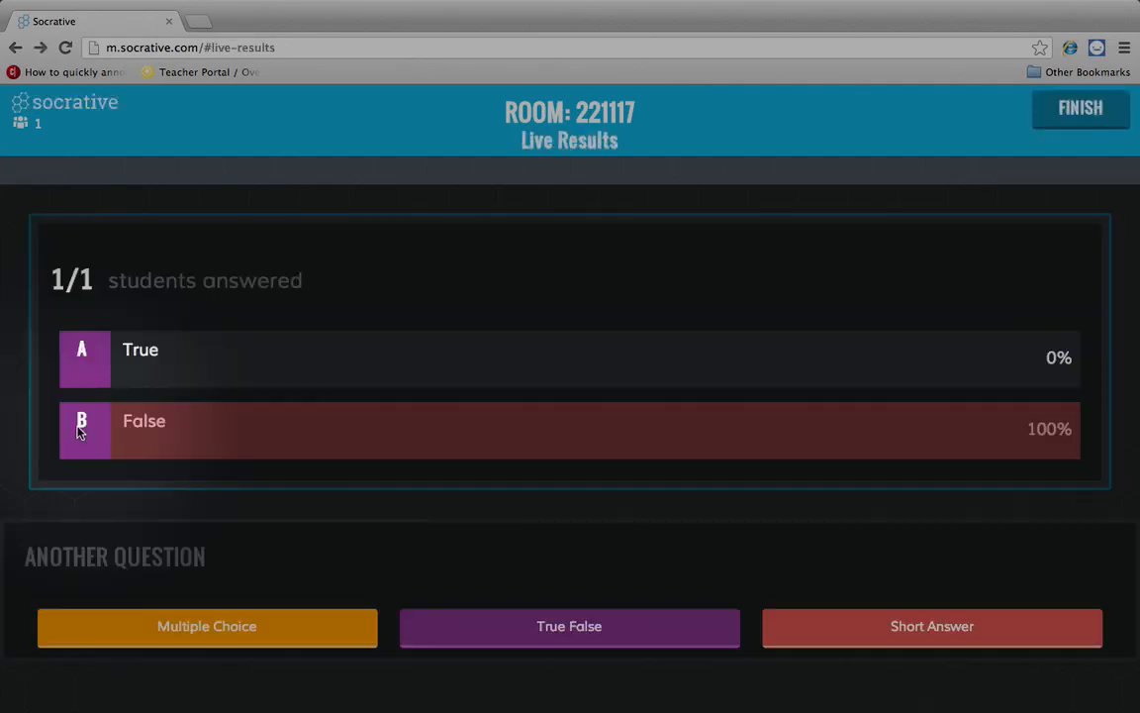
left_click(234, 639)
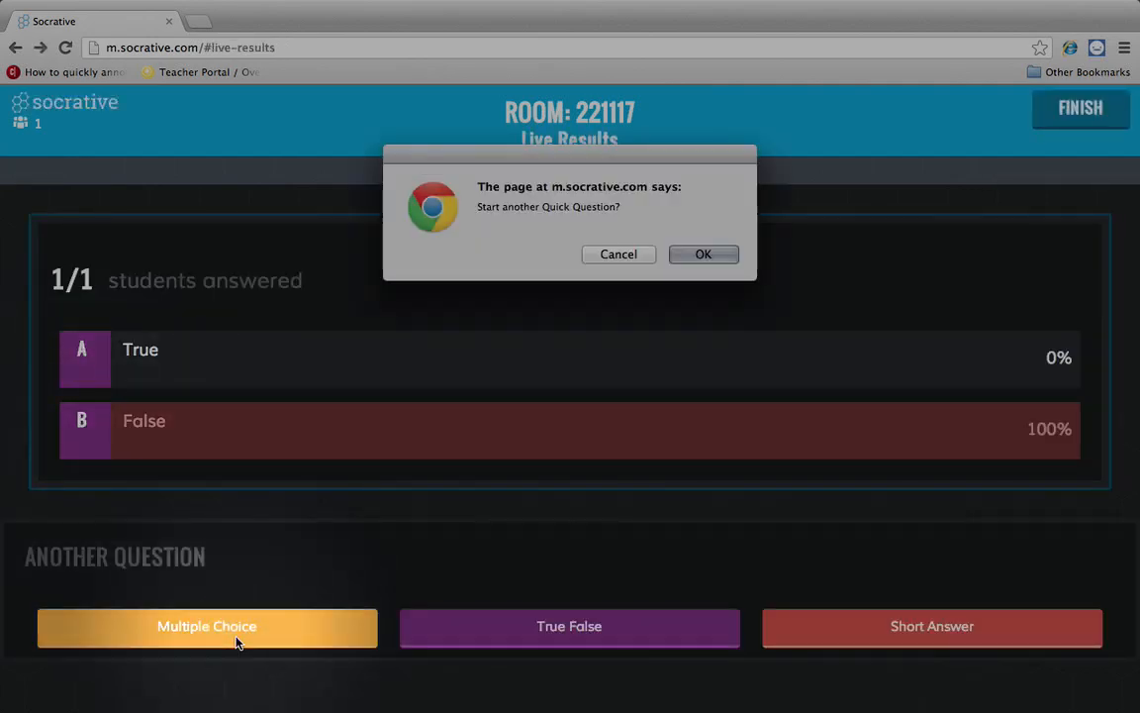
- Confirm the new multiple-choice question and submit answer C from the student app
left_click(703, 255)
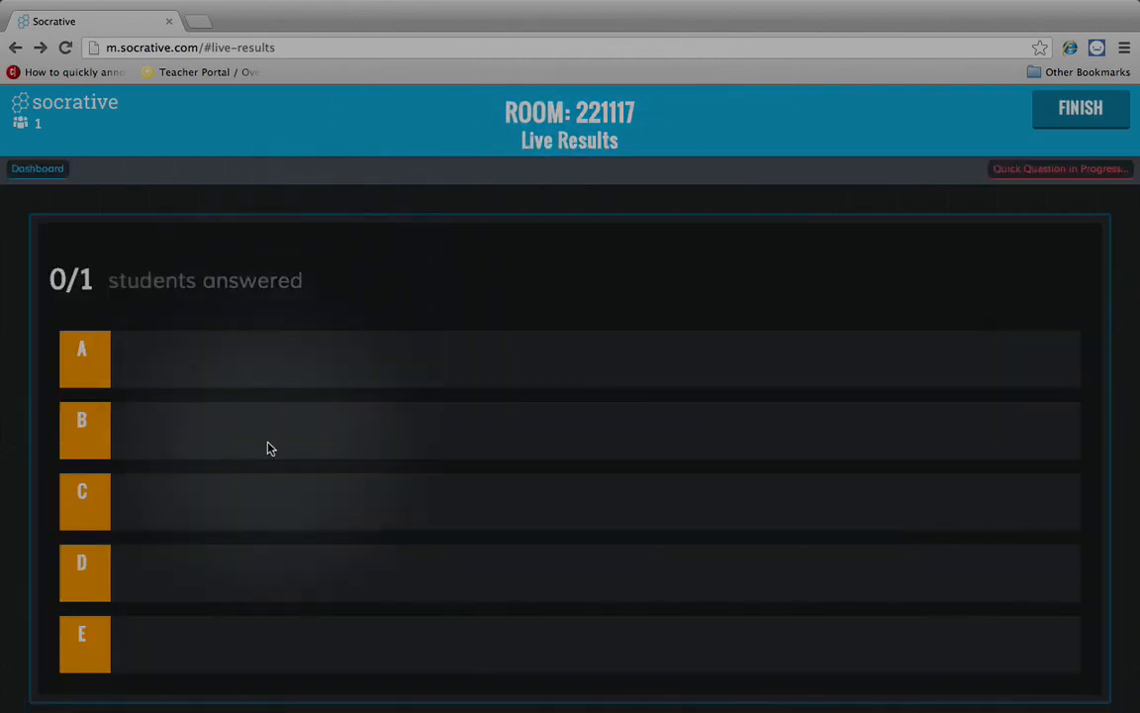
scroll(268, 447, "down", 3)
key("ctrl+Right")
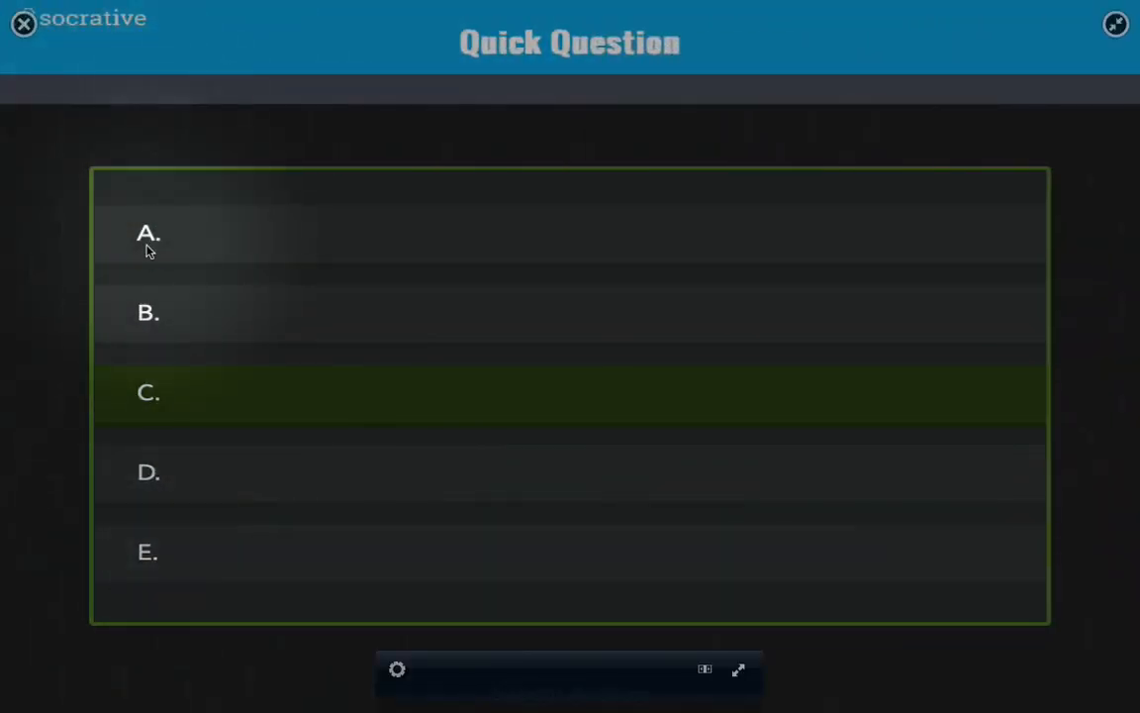
left_click(185, 407)
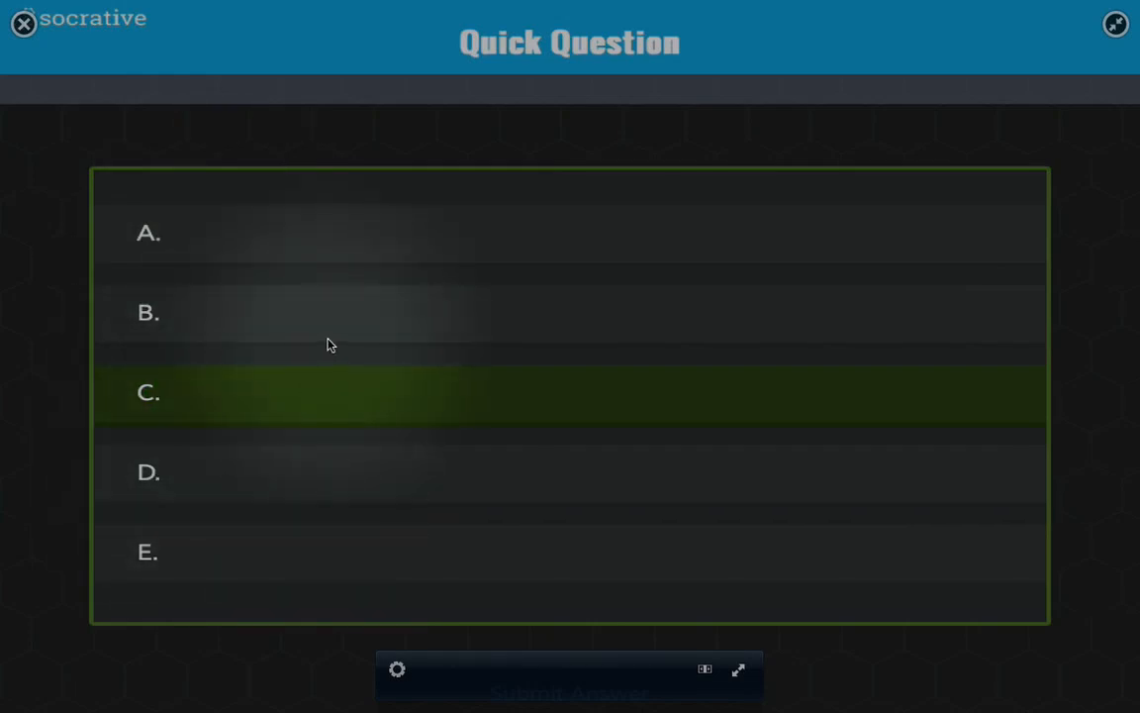
left_click(330, 392)
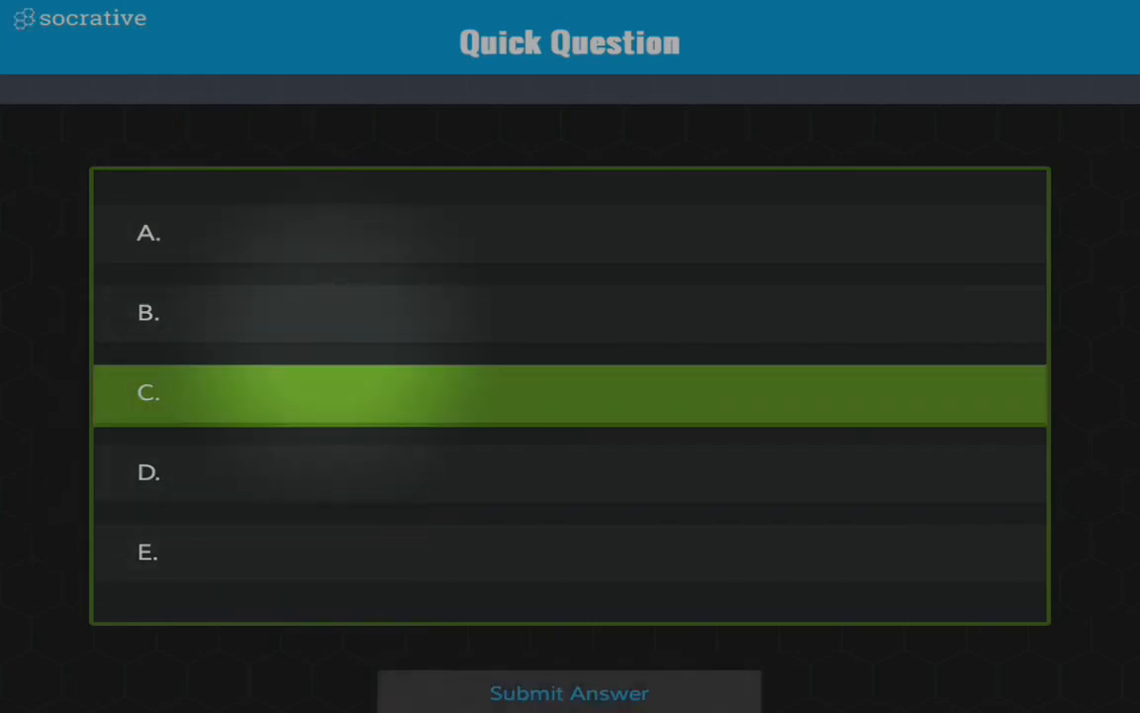
left_click(569, 692)
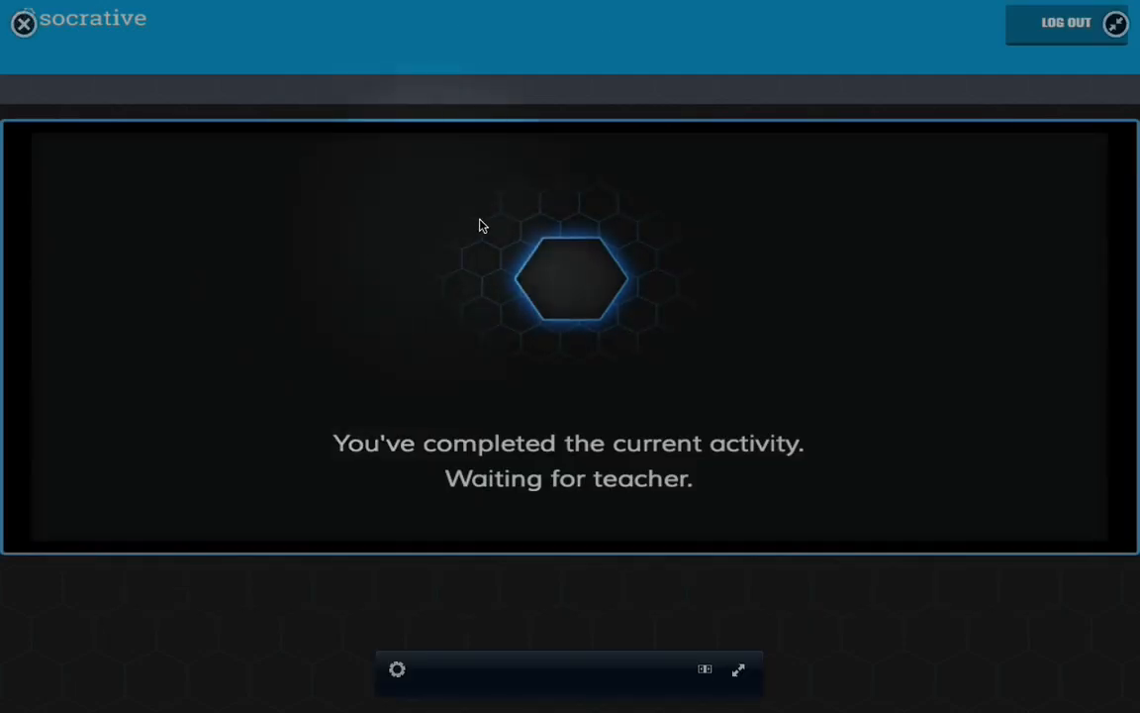